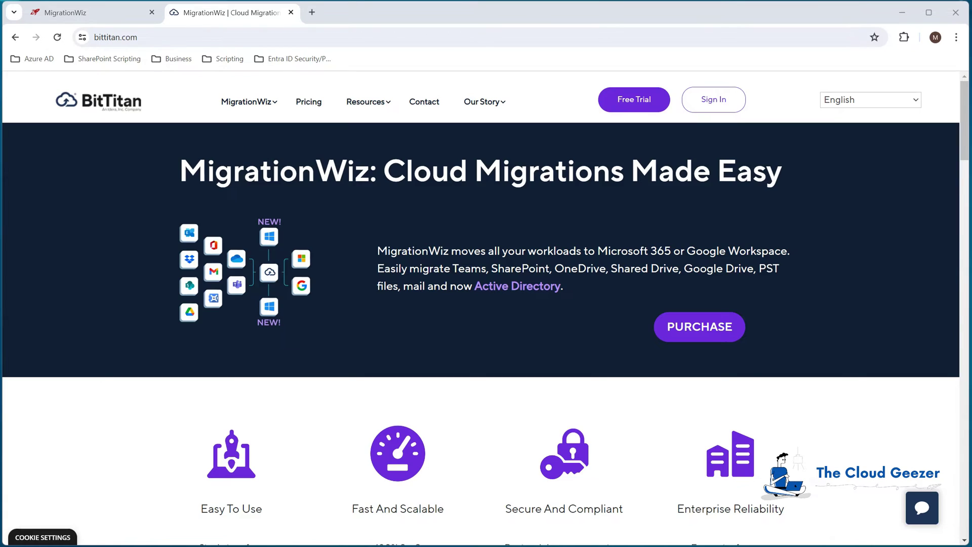
# Step: Create a Mailbox Project named 'RBAC Testing Project' for customer Migration Frog and go to source settings
pyautogui.hotkey('ctrl', '1')
pyautogui.click(925, 140)
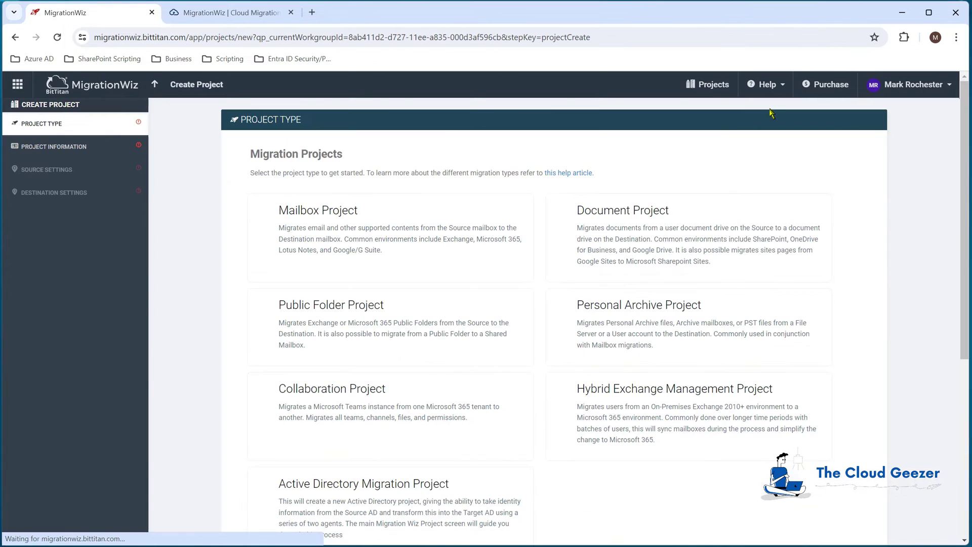
pyautogui.click(379, 228)
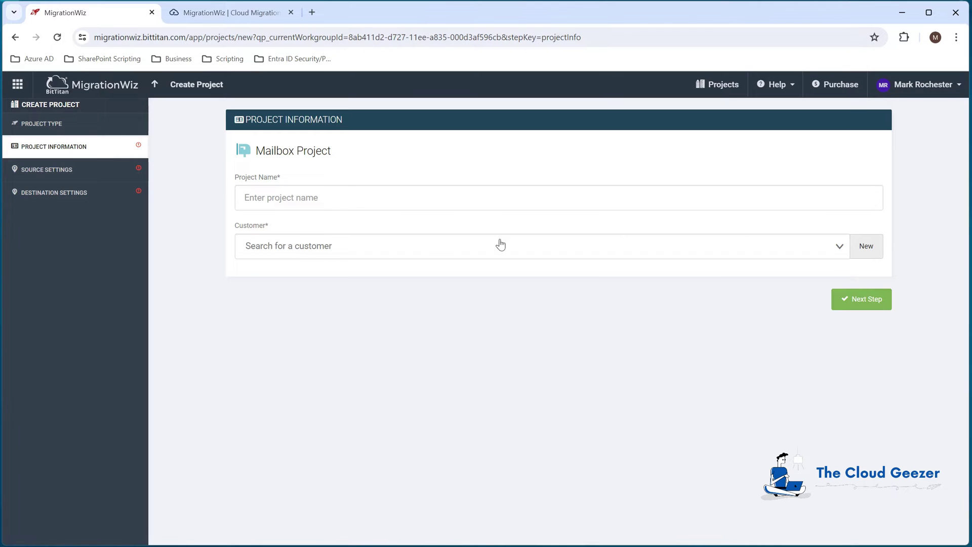
pyautogui.write('RBAC Testing Project')
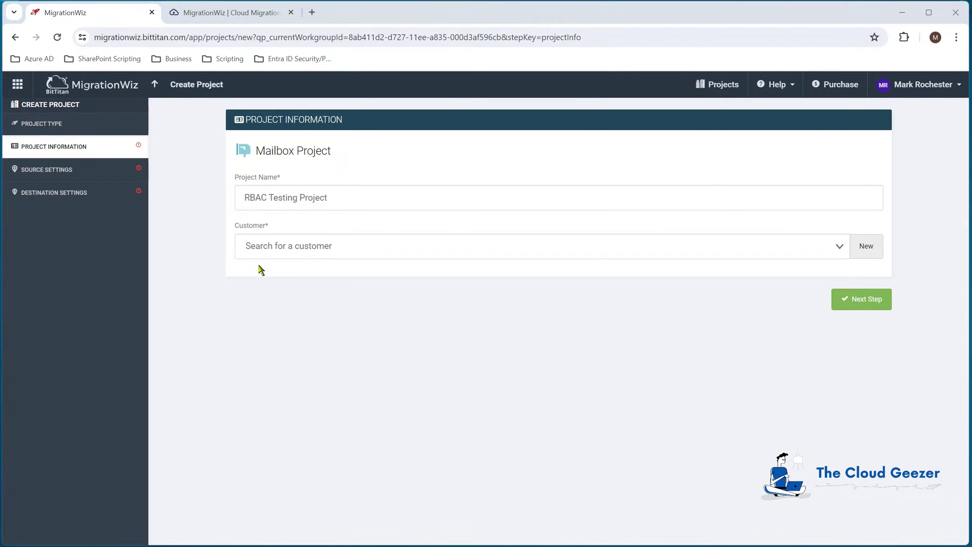
pyautogui.click(264, 248)
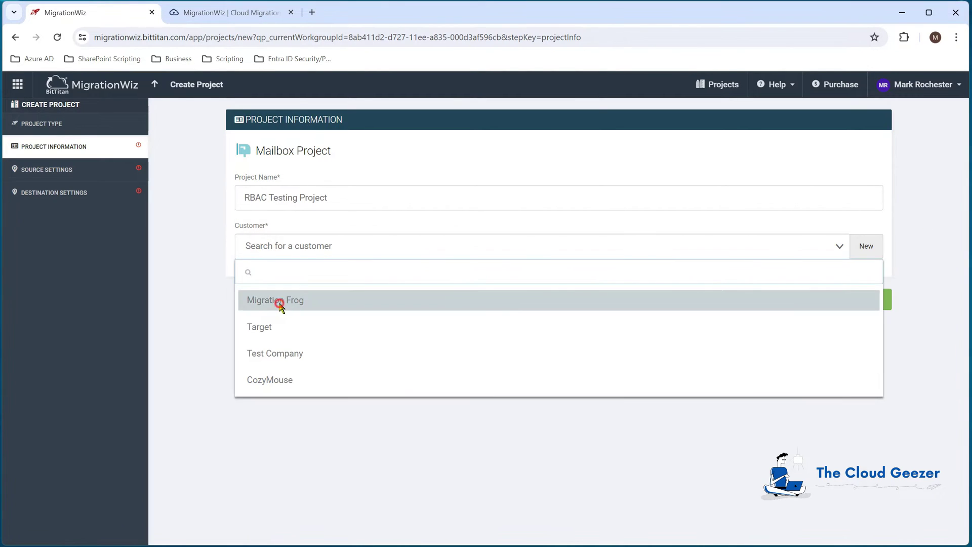
pyautogui.click(281, 304)
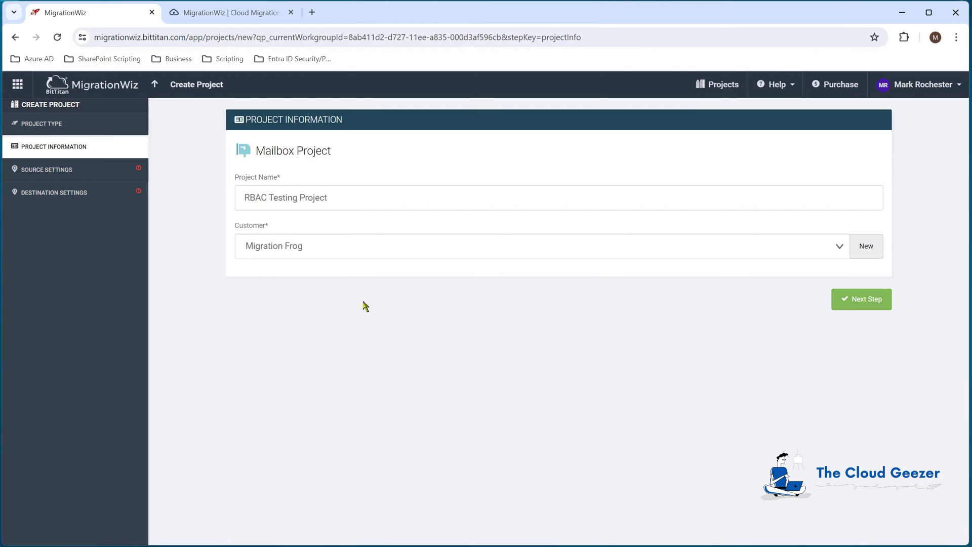
pyautogui.click(869, 301)
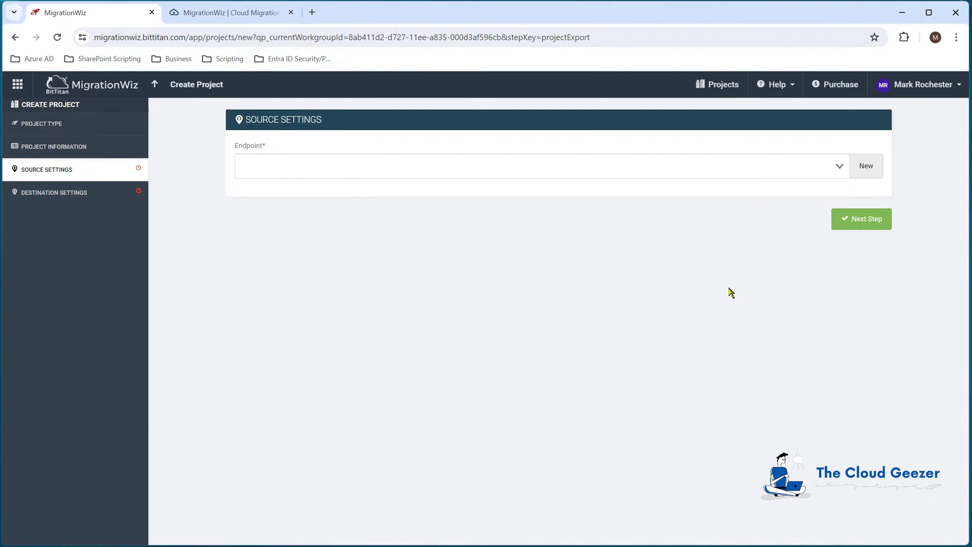
# Step: Add a Microsoft 365 source endpoint named 'M365 MigFrog' using the saved administrator credentials
pyautogui.click(862, 169)
pyautogui.click(618, 265)
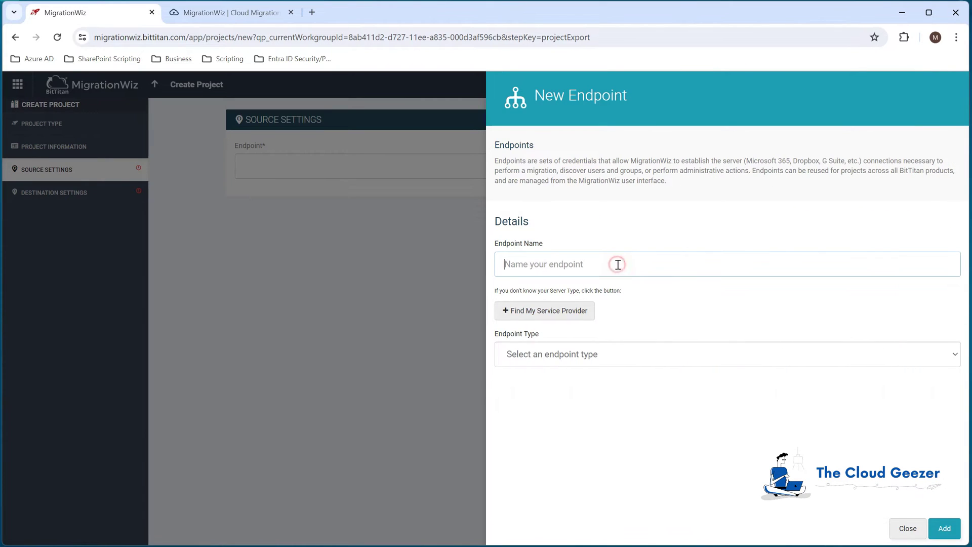
pyautogui.write('M365 MigFrog')
pyautogui.click(606, 360)
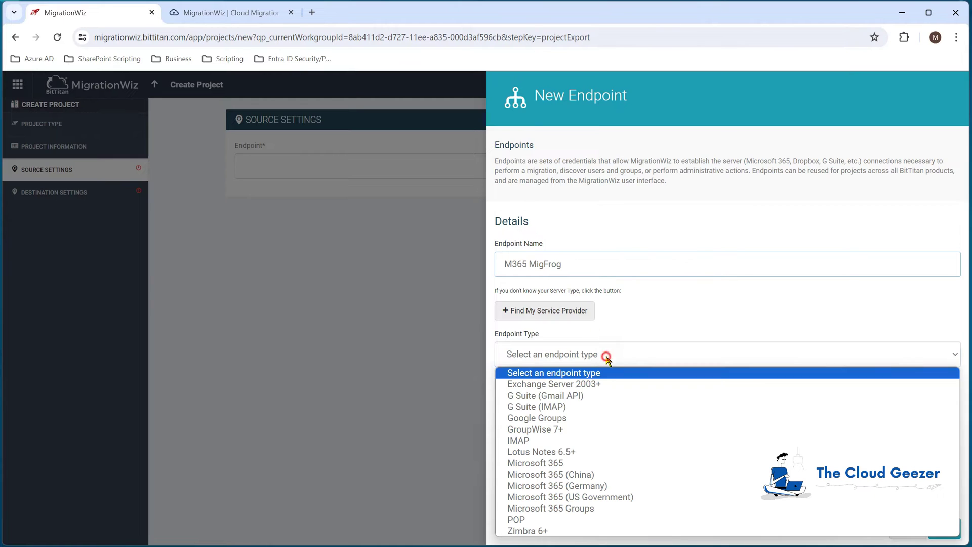
pyautogui.click(557, 463)
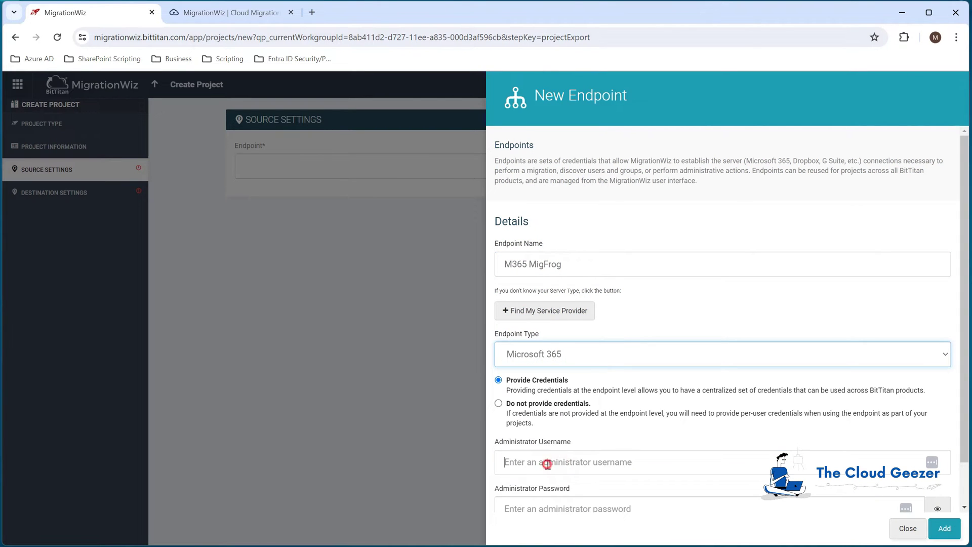
pyautogui.click(547, 463)
pyautogui.click(662, 369)
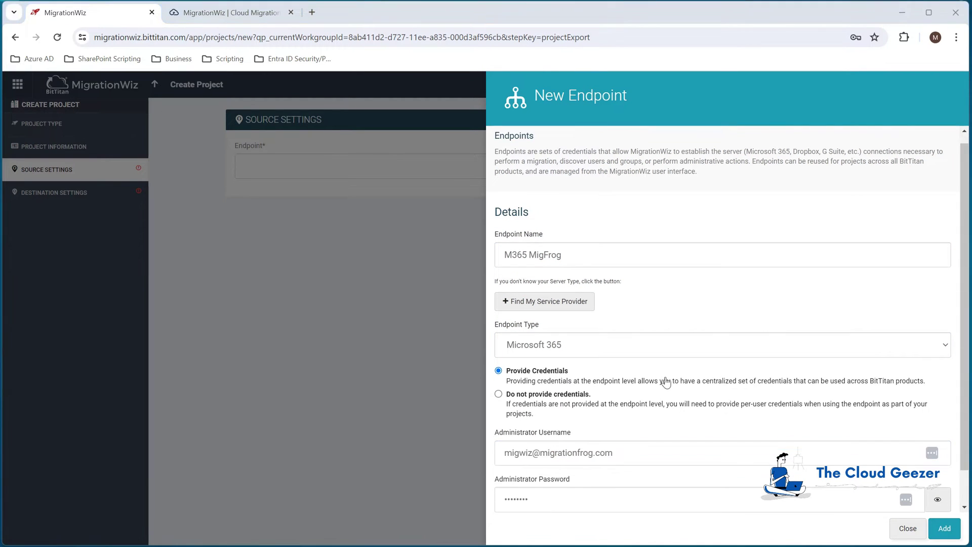
pyautogui.click(943, 529)
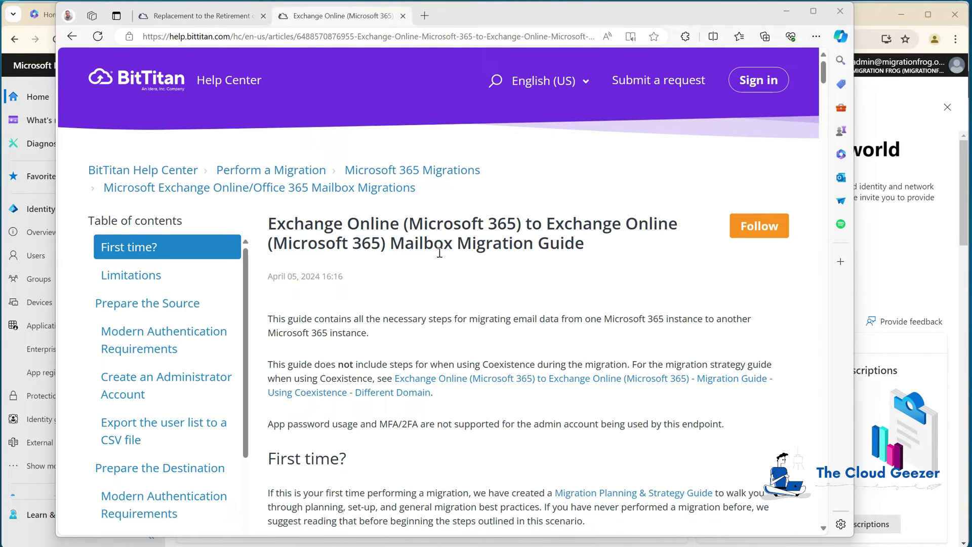
# Step: Open the Authentication Methods for Microsoft 365 article from the migration guide
pyautogui.scroll(-15, 444, 286)
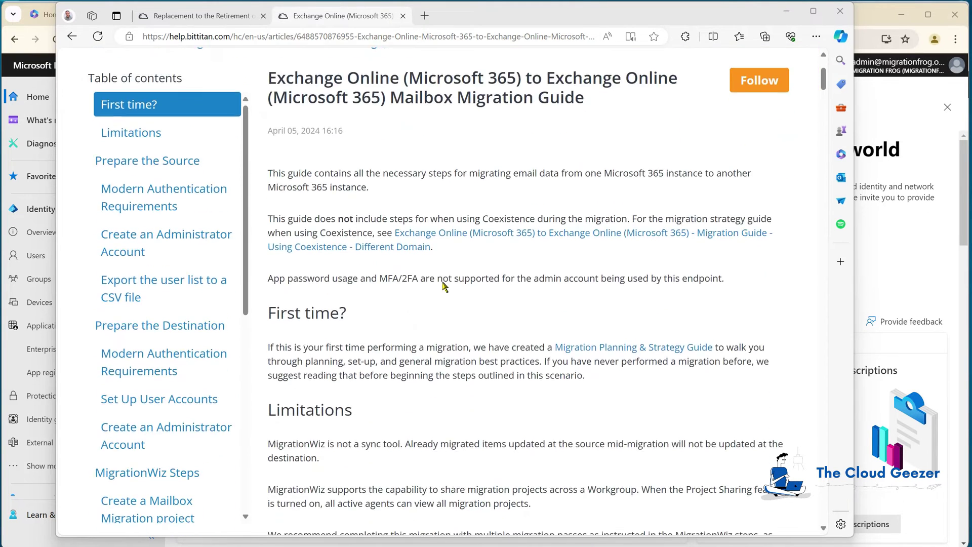
pyautogui.scroll(-2, 445, 287)
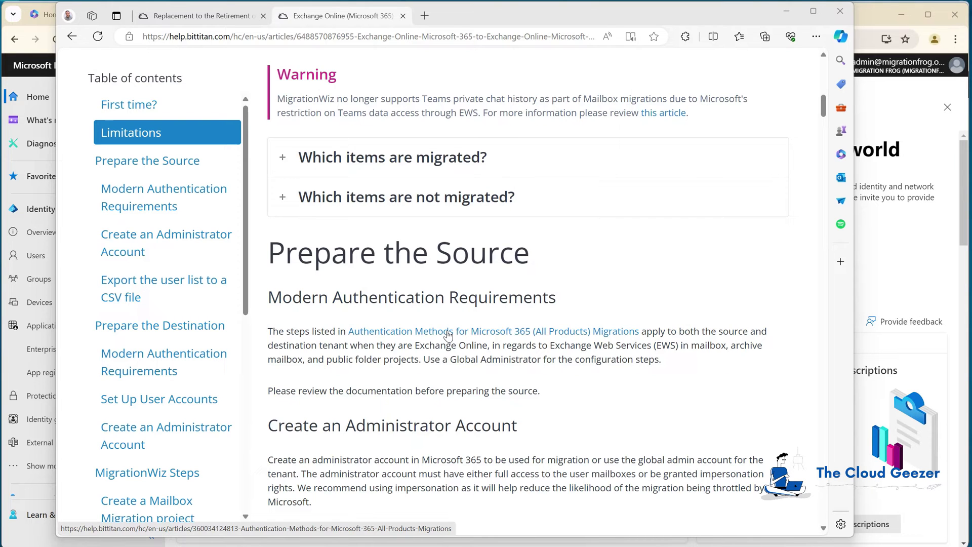
pyautogui.click(447, 335)
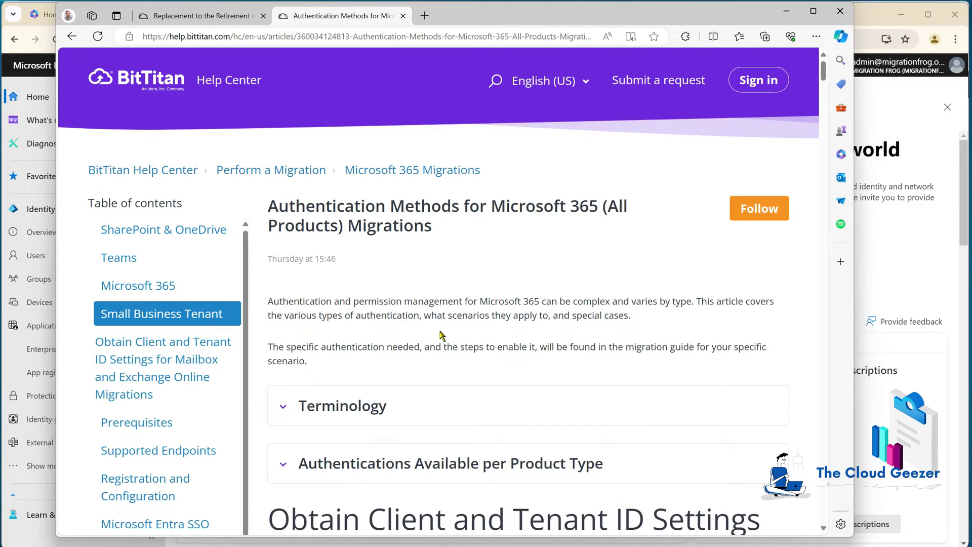
# Step: Select the redirect URI urn:ietf:wg:oauth:2.0:oob in step 7 of the registration instructions
pyautogui.scroll(-5, 441, 334)
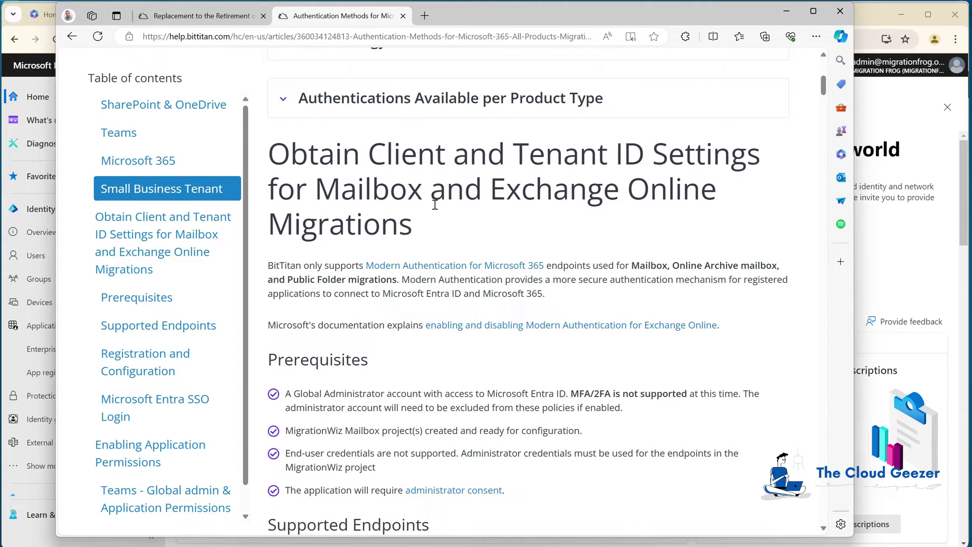
pyautogui.scroll(-5, 421, 202)
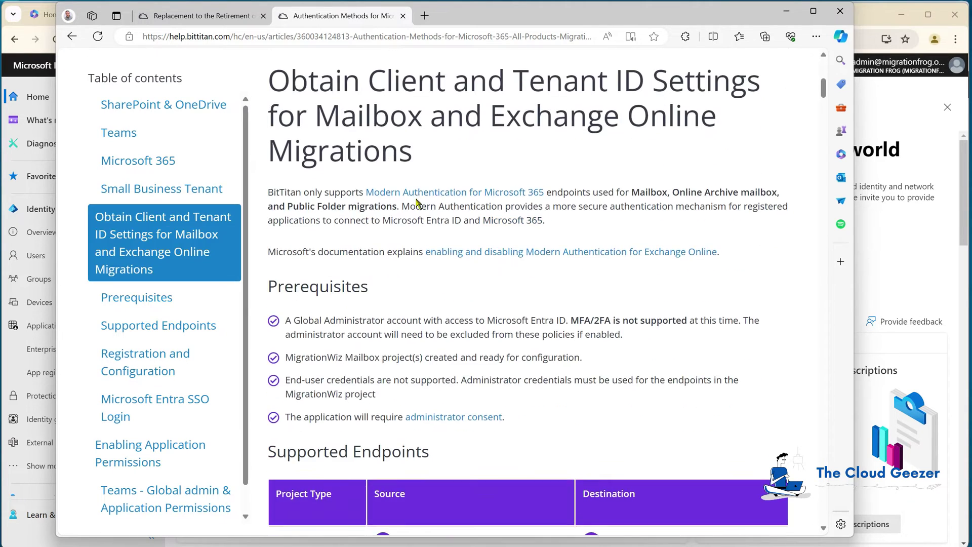
pyautogui.scroll(-14, 417, 202)
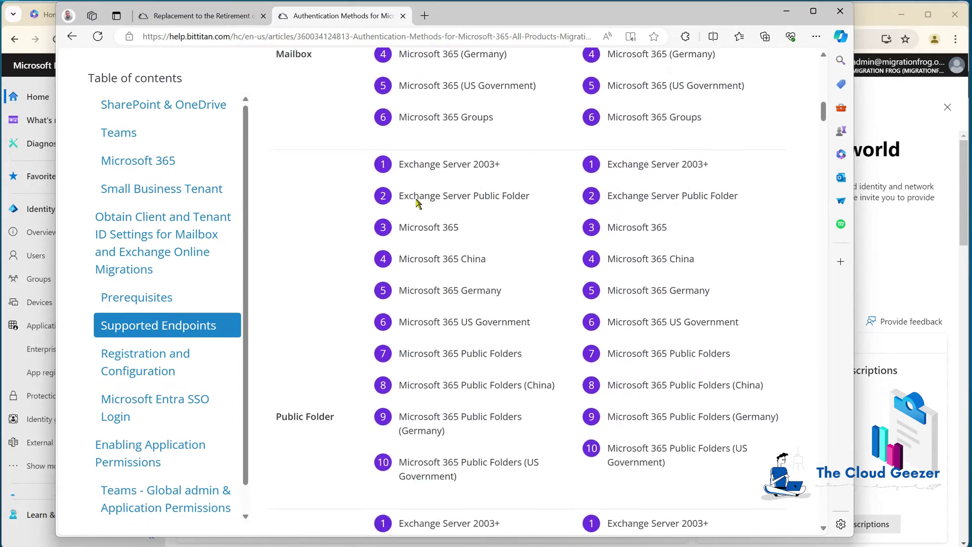
pyautogui.scroll(-13, 417, 203)
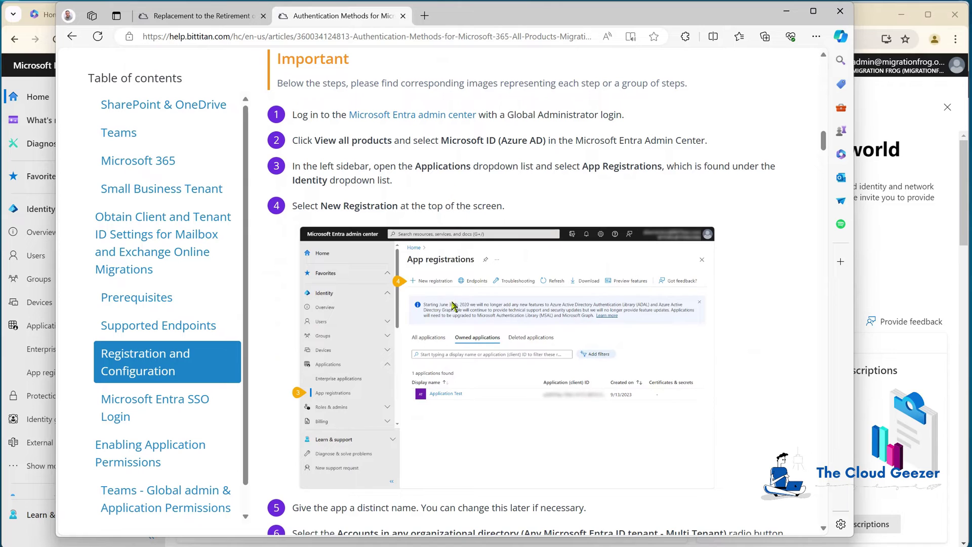
pyautogui.scroll(-3, 456, 343)
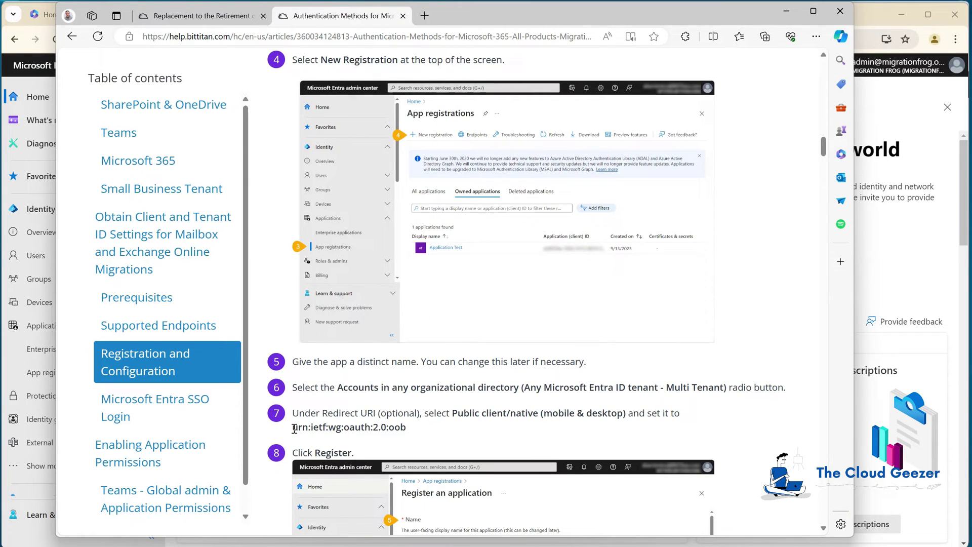
pyautogui.moveTo(293, 428); pyautogui.dragTo(418, 429)
pyautogui.hotkey('ctrl', 'c')
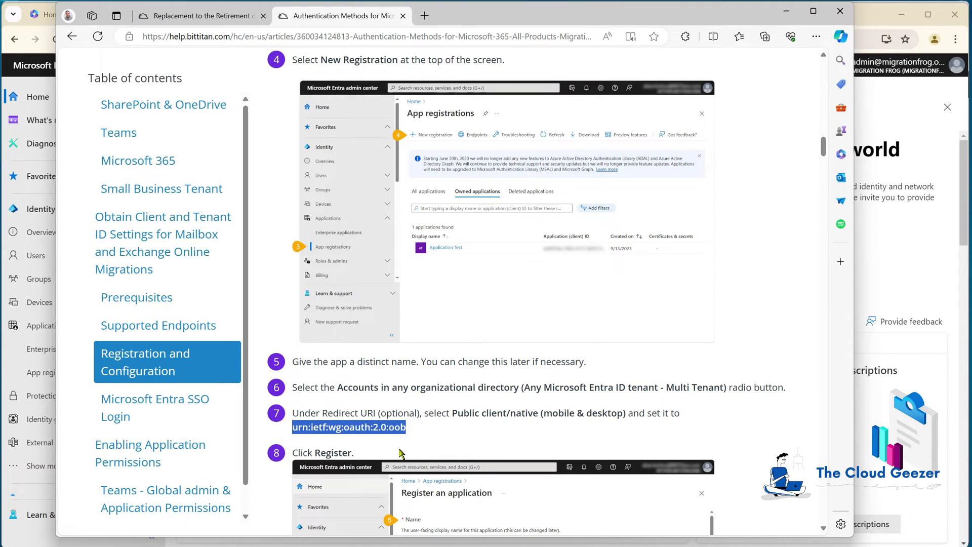
pyautogui.hotkey('alt', 'Tab')
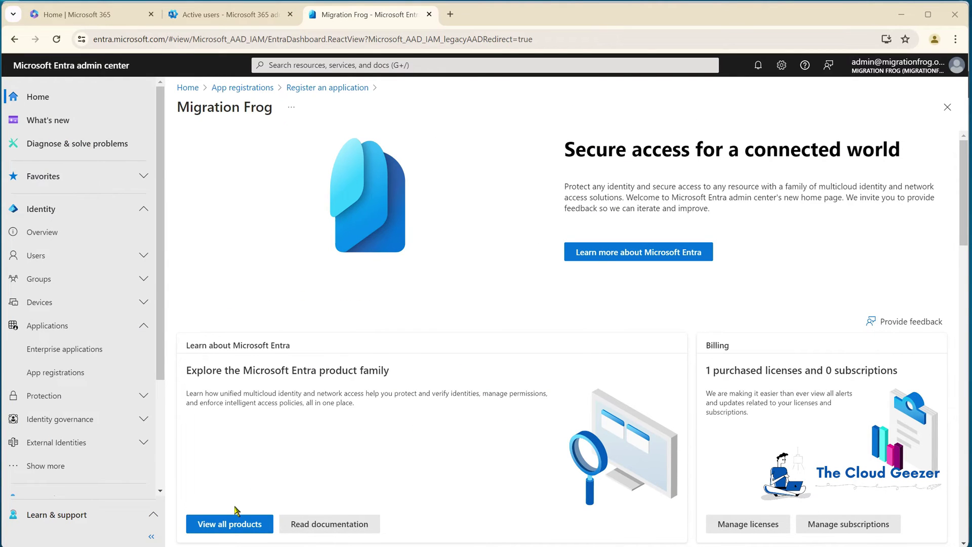
# Step: Register a multitenant app named MigrationWiz with public client redirect URI urn:ietf:wg:oauth:2.0:oob
pyautogui.click(58, 373)
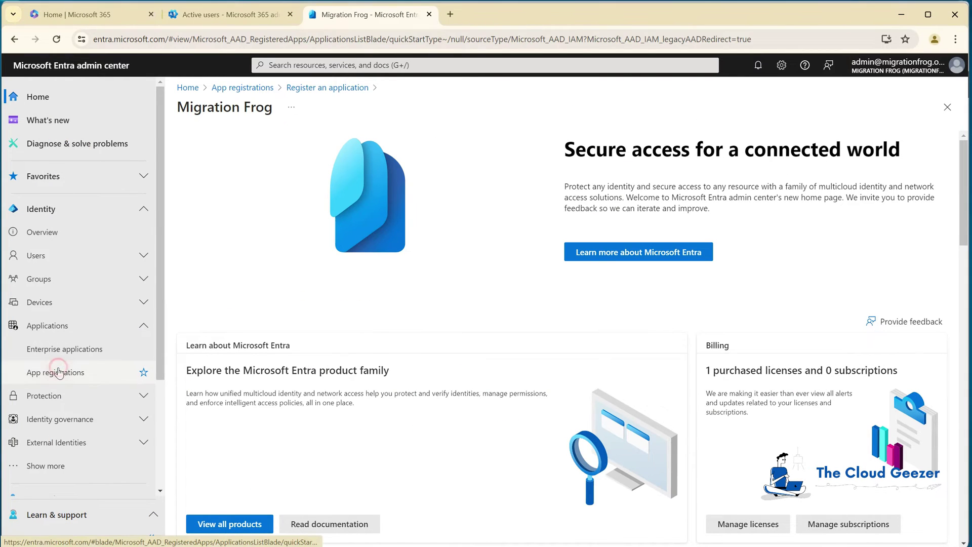
pyautogui.click(218, 144)
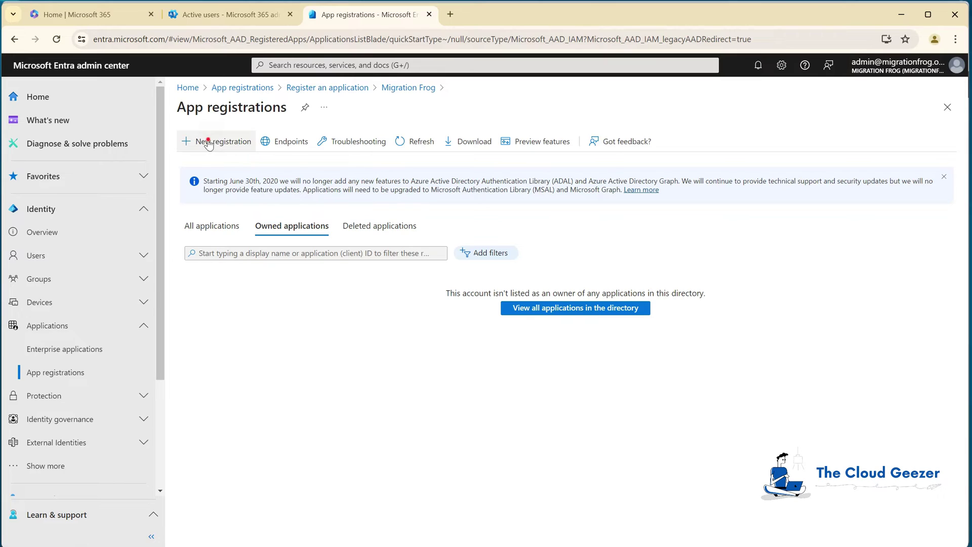
pyautogui.write('MigrationWiz')
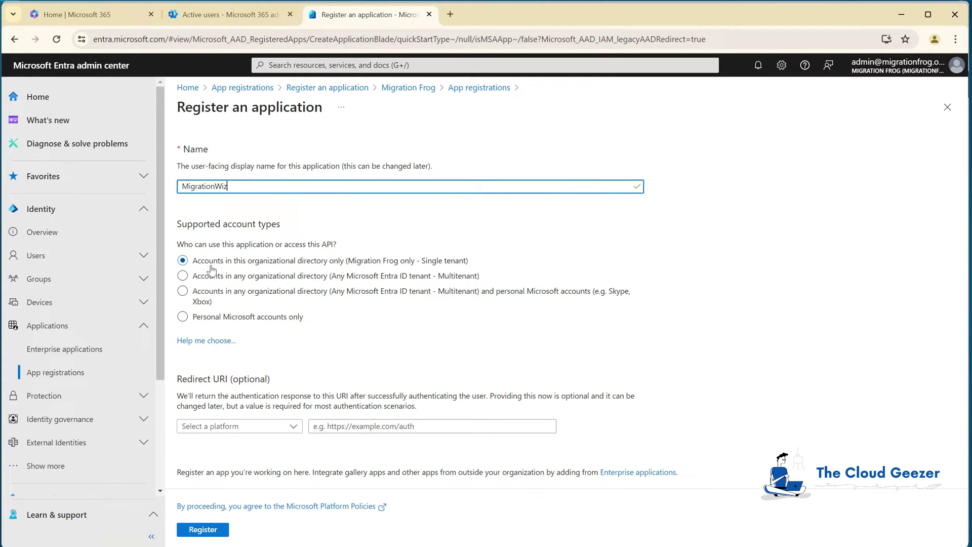
pyautogui.click(183, 275)
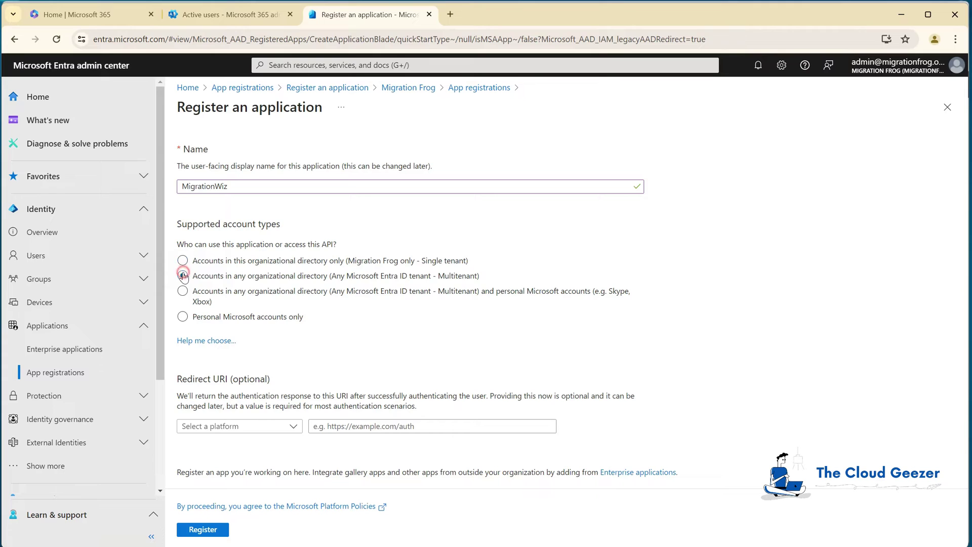
pyautogui.click(228, 426)
pyautogui.click(212, 446)
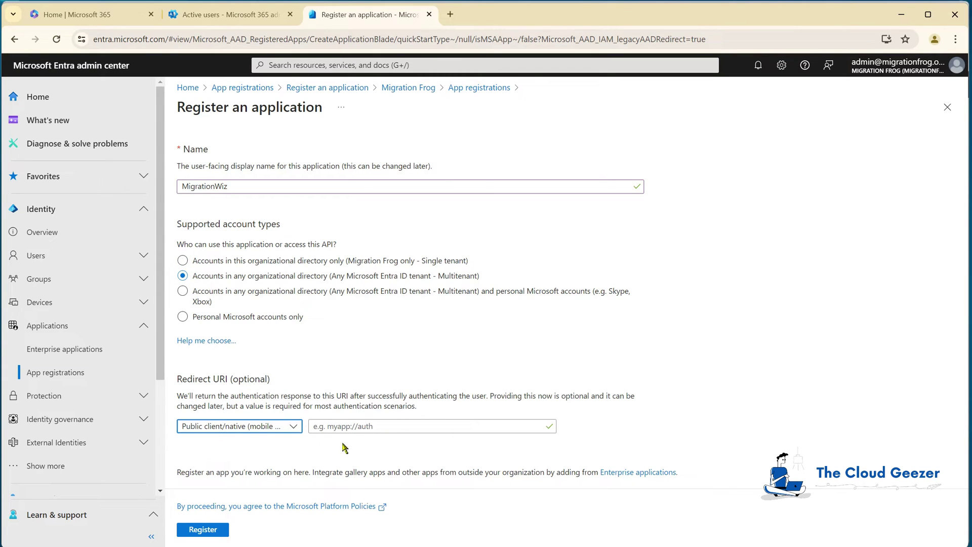
pyautogui.click(358, 426)
pyautogui.hotkey('ctrl', 'v')
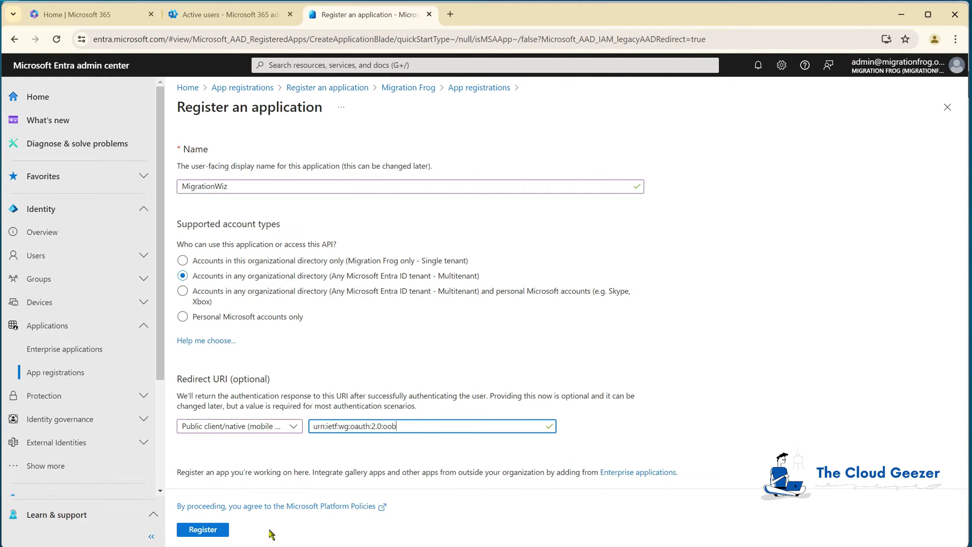
pyautogui.click(207, 533)
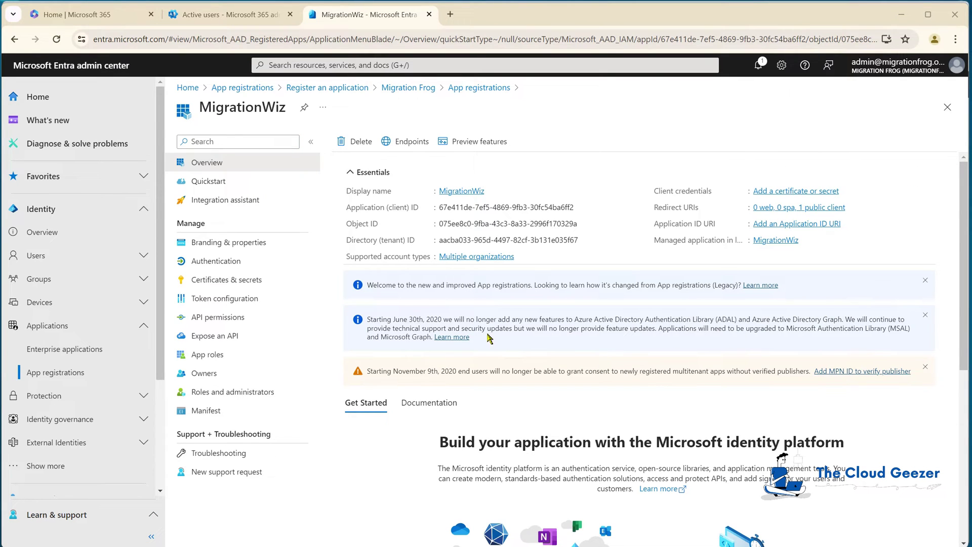
# Step: Set Allow public client flows to Yes in the MigrationWiz app's Authentication settings and save
pyautogui.click(215, 261)
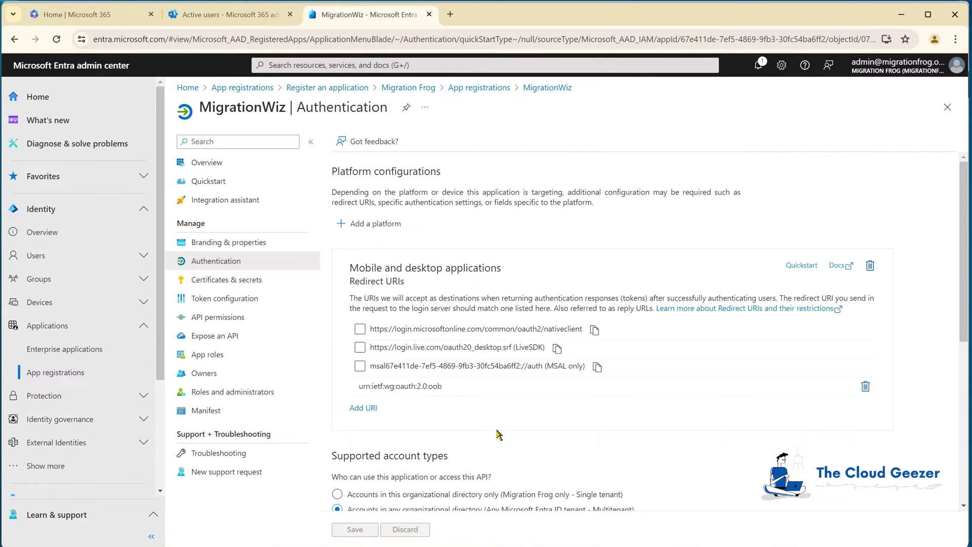
pyautogui.scroll(-6, 497, 434)
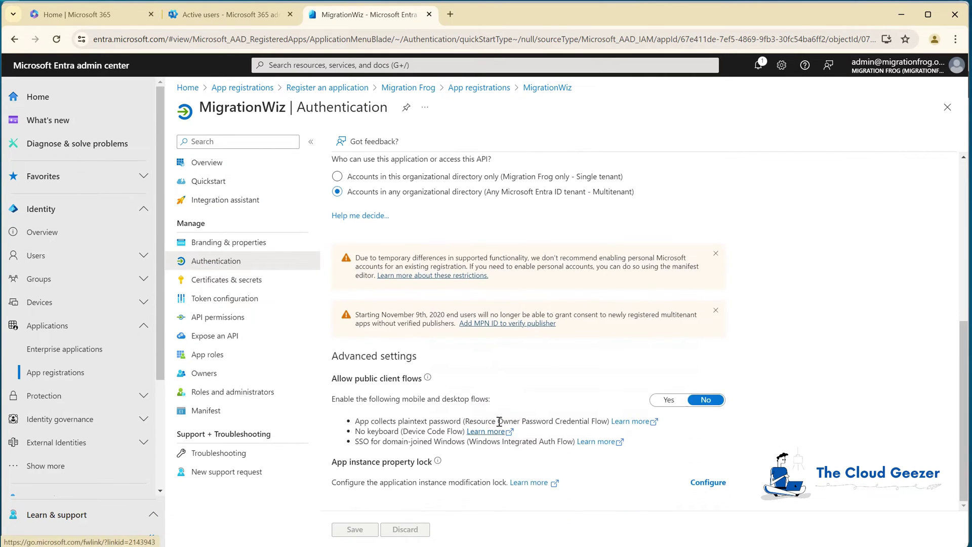
pyautogui.click(669, 400)
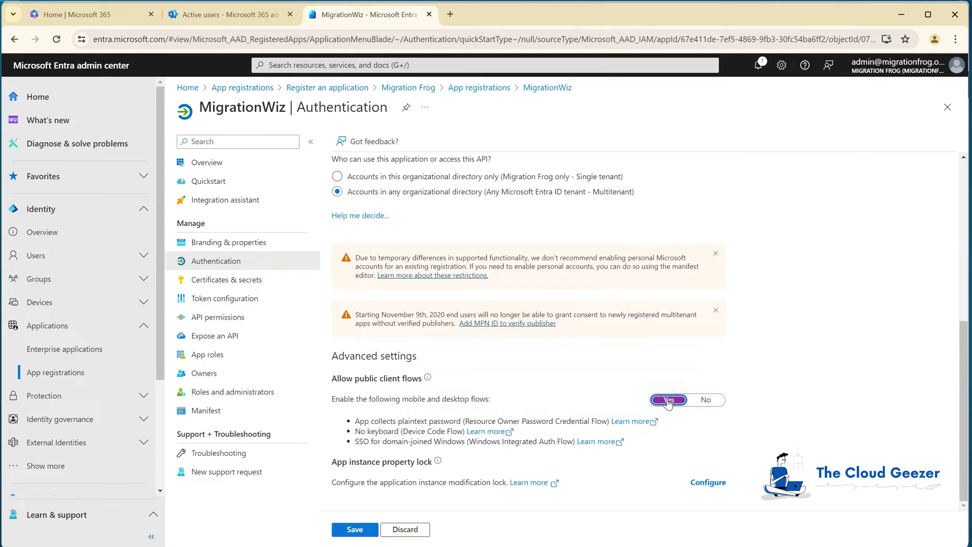
pyautogui.click(353, 530)
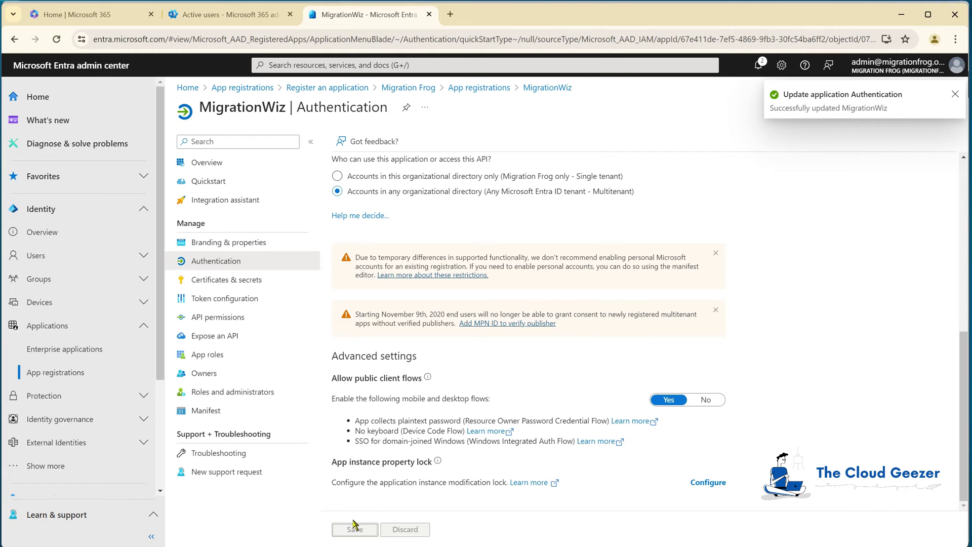
pyautogui.click(243, 317)
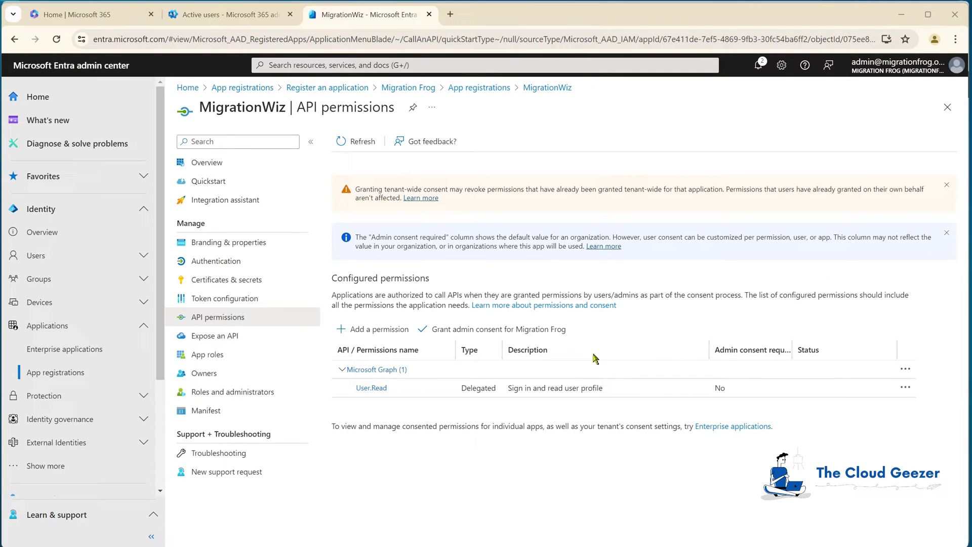
# Step: Find and choose Office 365 Exchange Online among the APIs the organization uses
pyautogui.click(362, 329)
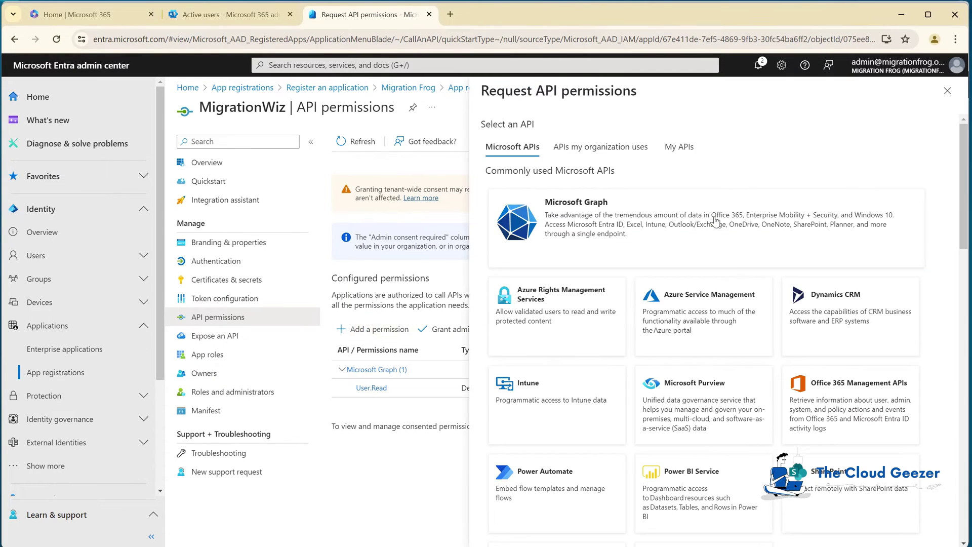
pyautogui.click(588, 148)
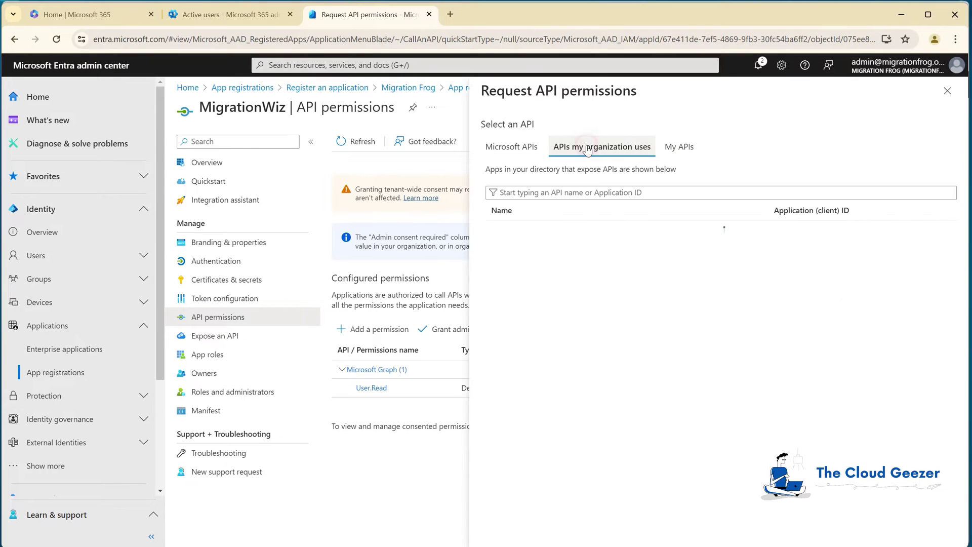
pyautogui.click(569, 193)
pyautogui.write('office')
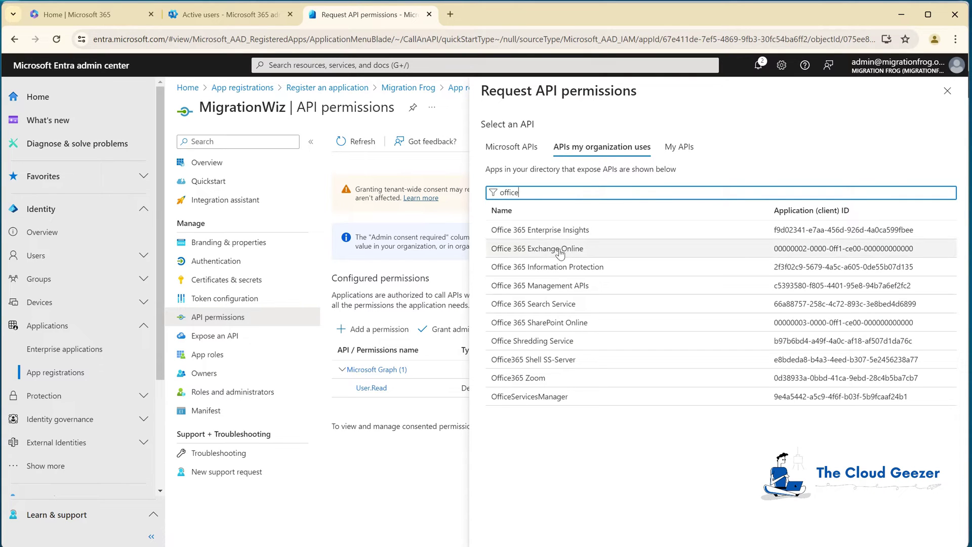
pyautogui.click(559, 251)
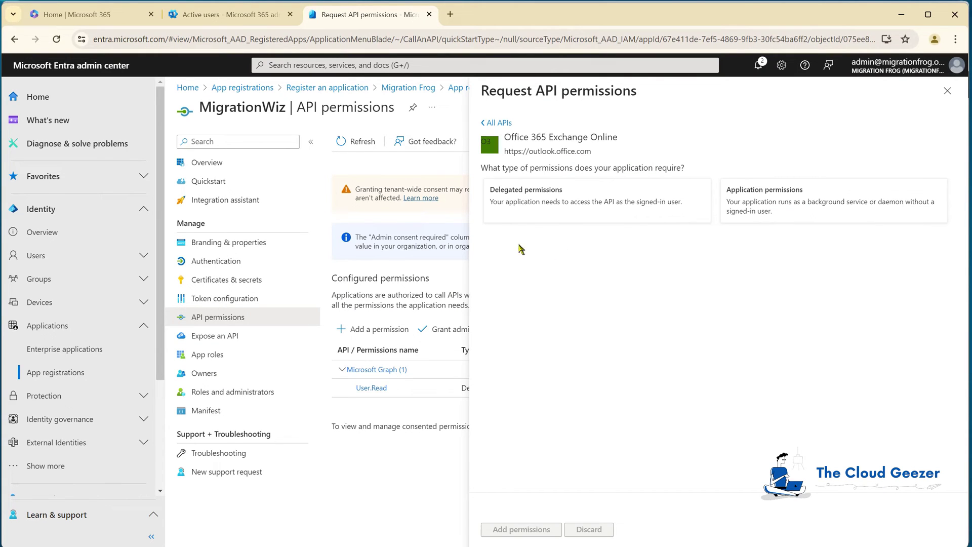
# Step: Add the delegated EWS.AccessAsUser.All permission and grant admin consent for Migration Frog
pyautogui.click(532, 203)
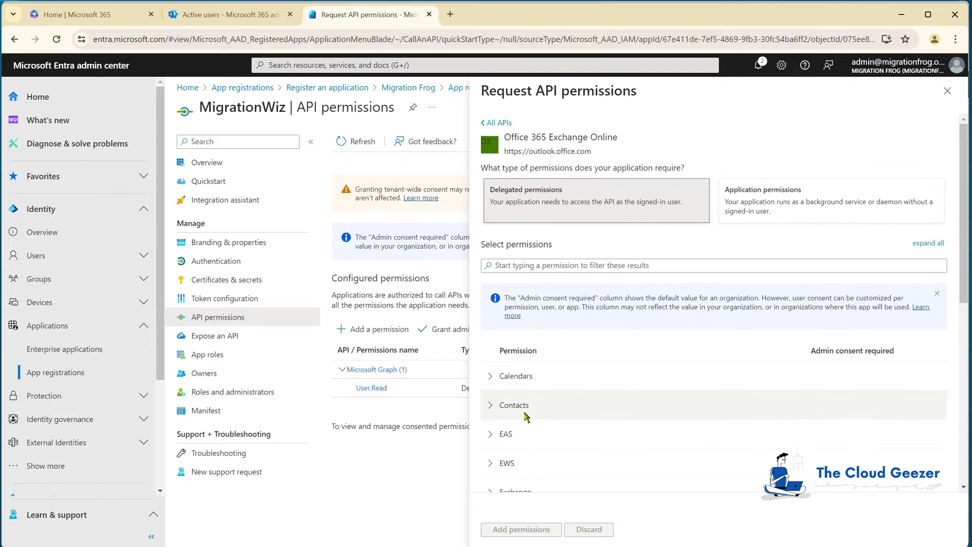
pyautogui.scroll(-2, 522, 385)
pyautogui.click(507, 346)
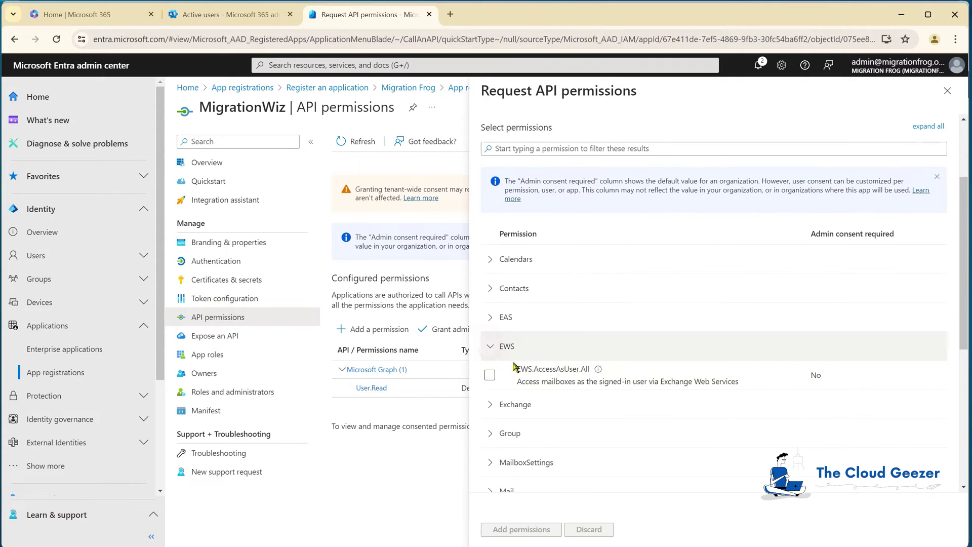
pyautogui.click(490, 375)
pyautogui.click(522, 531)
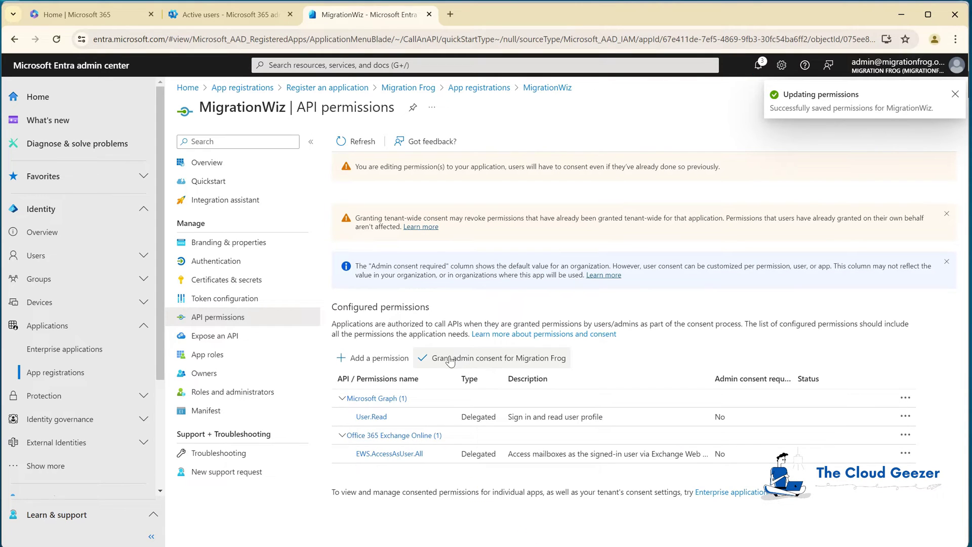
pyautogui.click(458, 359)
pyautogui.click(357, 215)
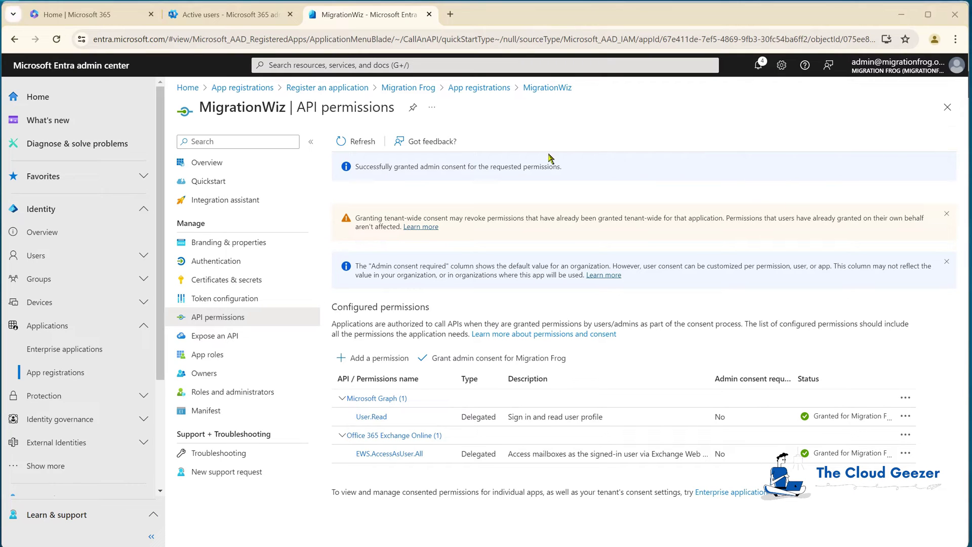
# Step: Copy the app's Application (client) ID into the MigrationWiz source settings
pyautogui.click(208, 163)
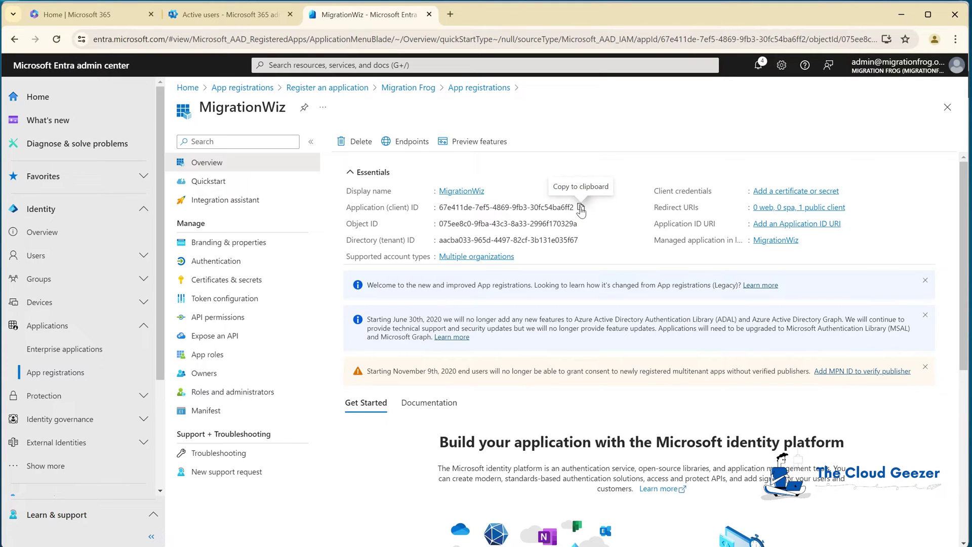
pyautogui.click(581, 208)
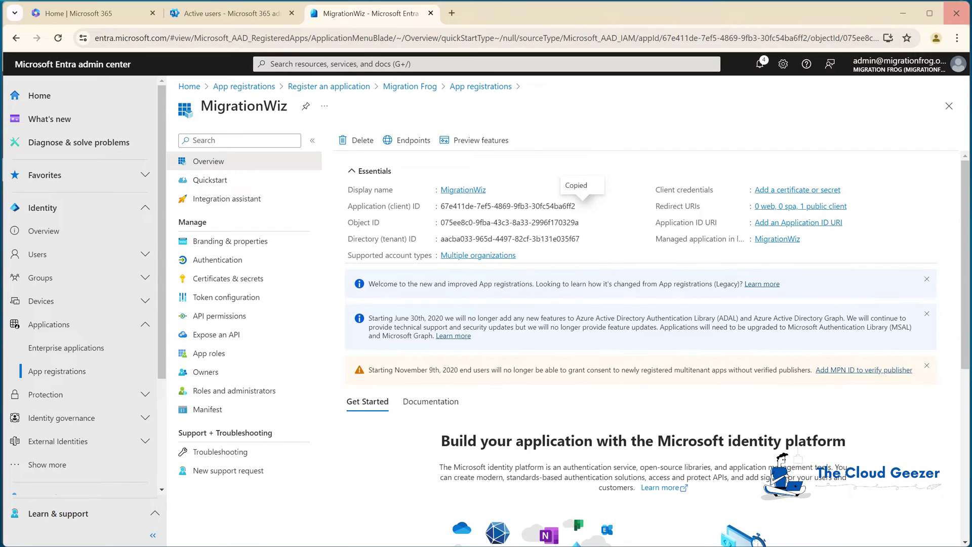
pyautogui.moveTo(781, 13); pyautogui.dragTo(783, 453)
pyautogui.click(505, 333)
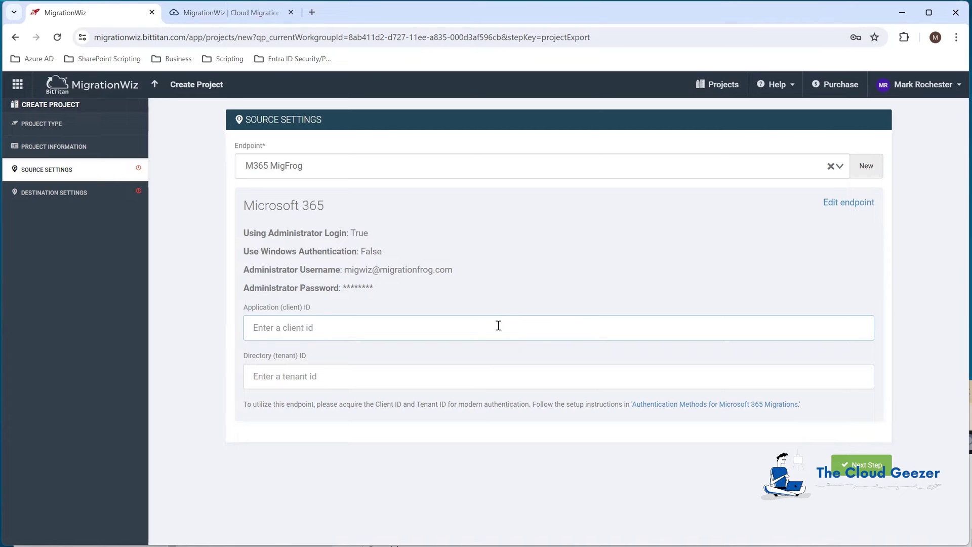
pyautogui.hotkey('ctrl', 'v')
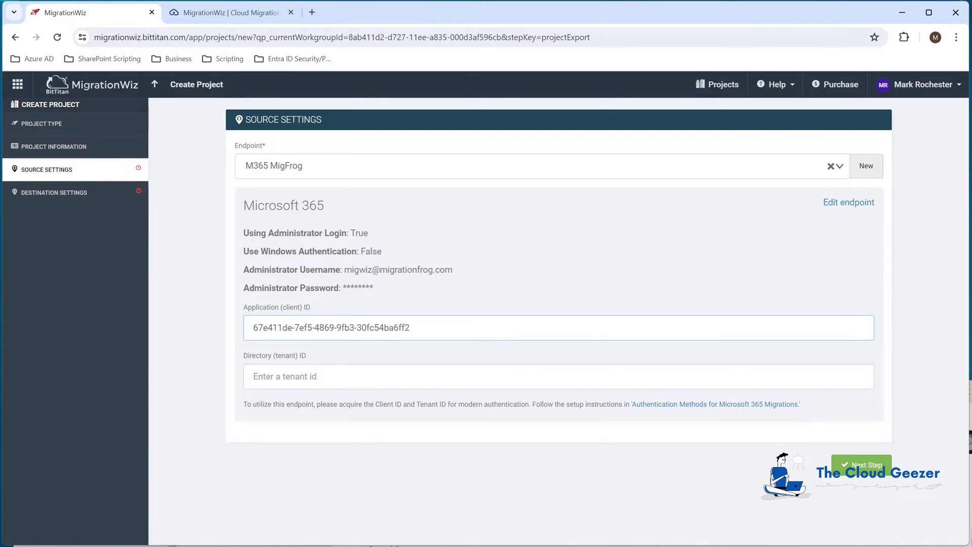
# Step: Copy the Directory (tenant) ID into the source settings and continue to destination settings
pyautogui.hotkey('alt', 'Tab')
pyautogui.moveTo(691, 377); pyautogui.dragTo(691, 122)
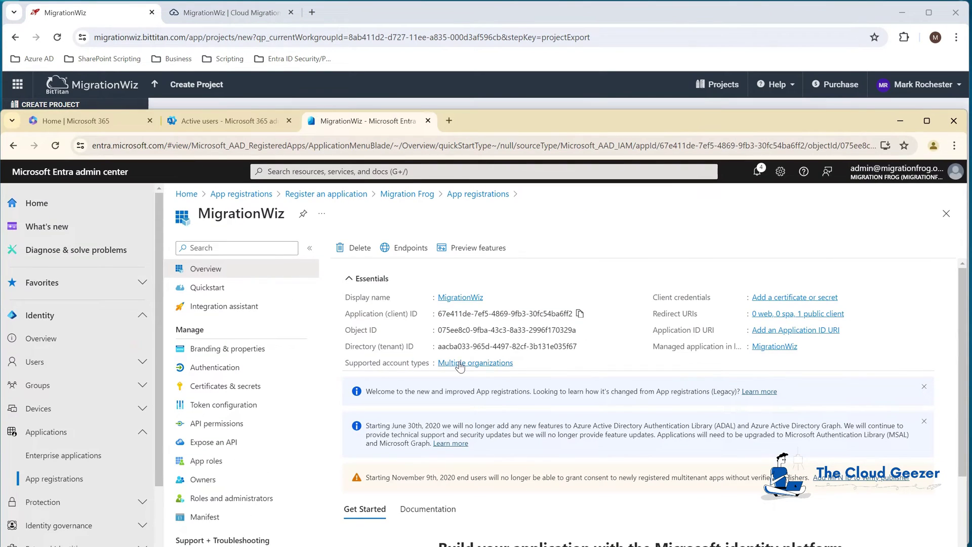
pyautogui.click(584, 346)
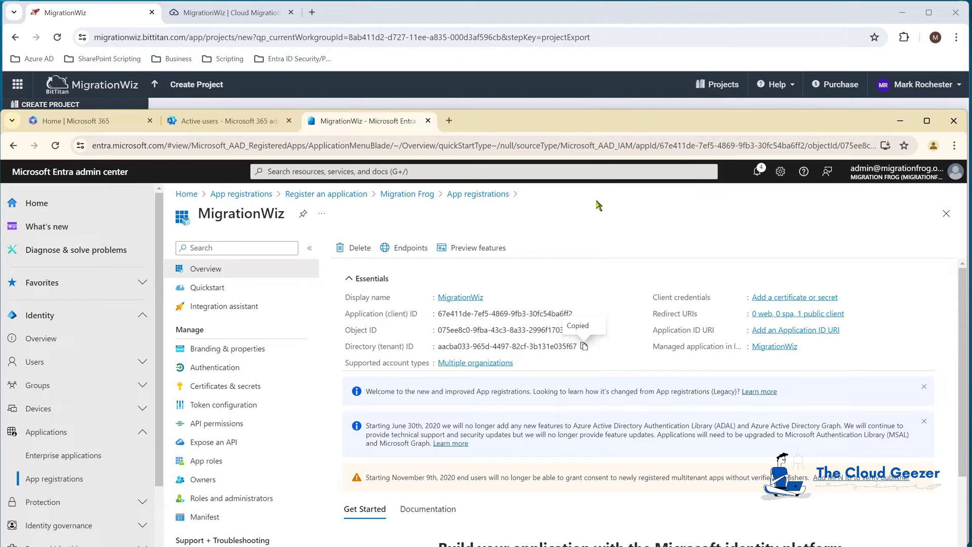
pyautogui.click(594, 104)
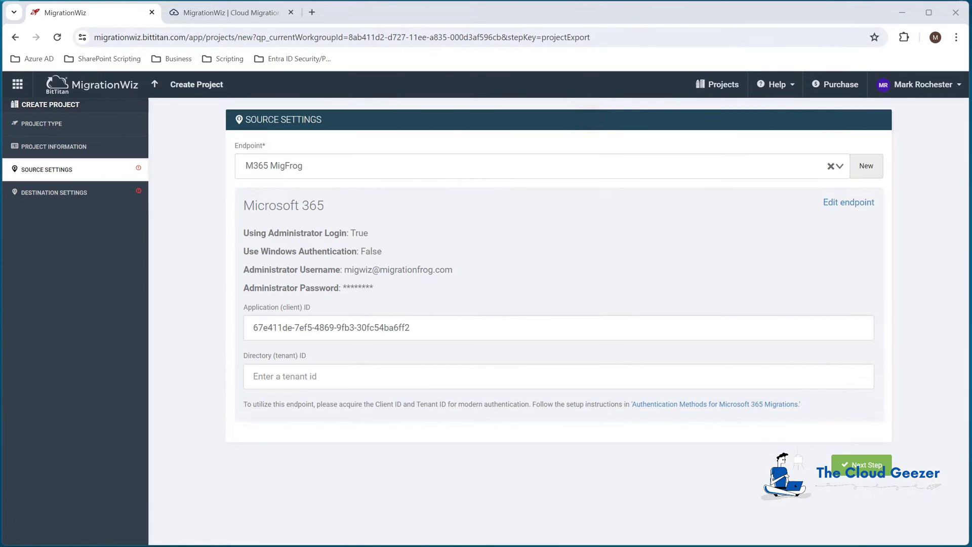
pyautogui.click(331, 376)
pyautogui.hotkey('ctrl', 'v')
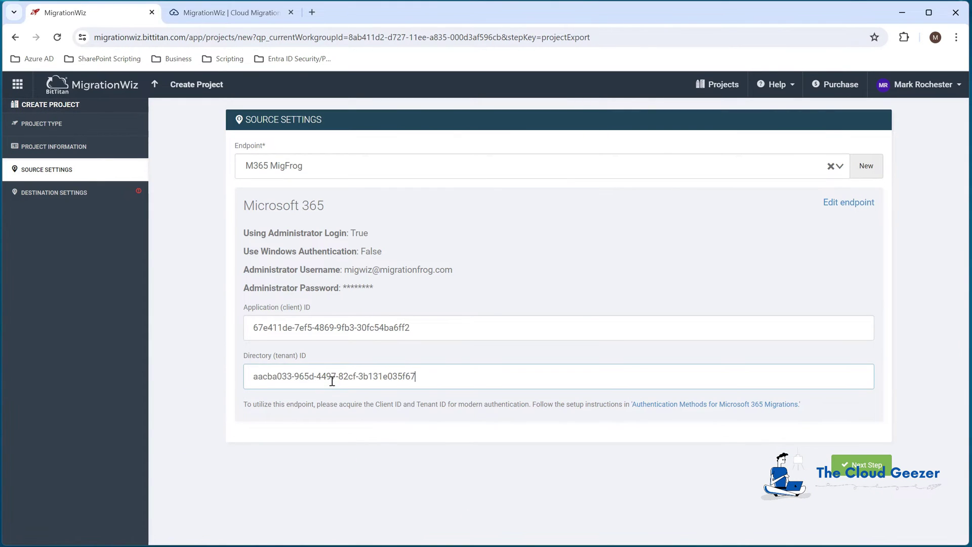
pyautogui.click(868, 466)
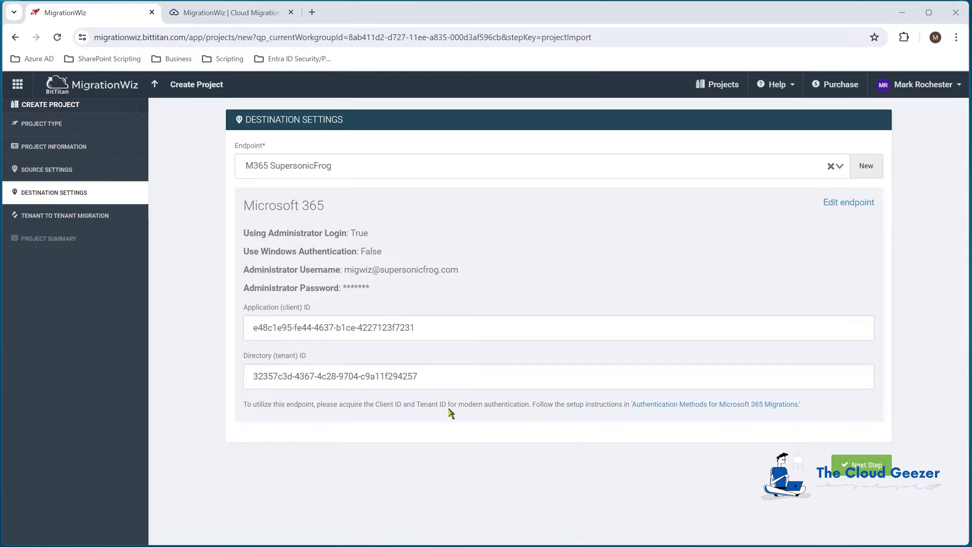
# Step: Complete the tenant-to-tenant step and save the RBAC Testing Project
pyautogui.click(868, 464)
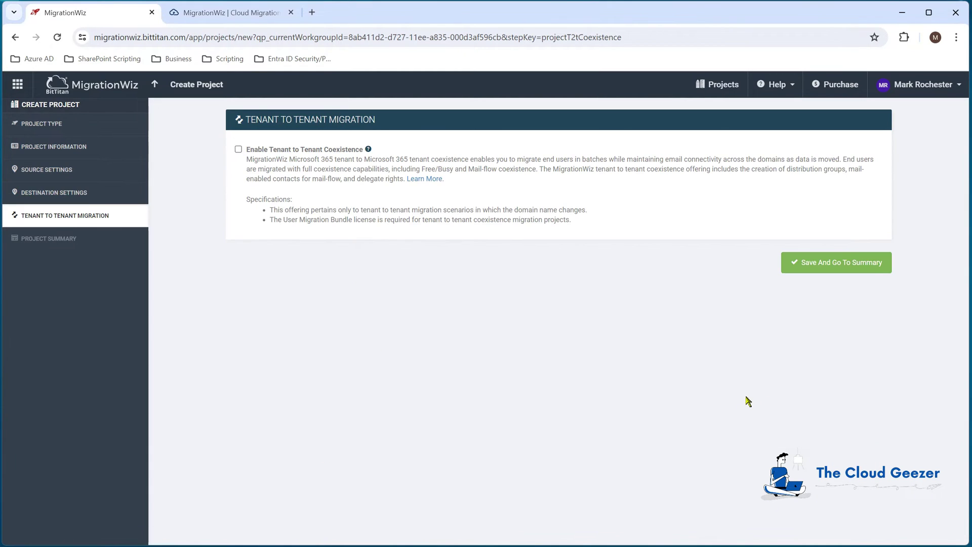
pyautogui.click(818, 263)
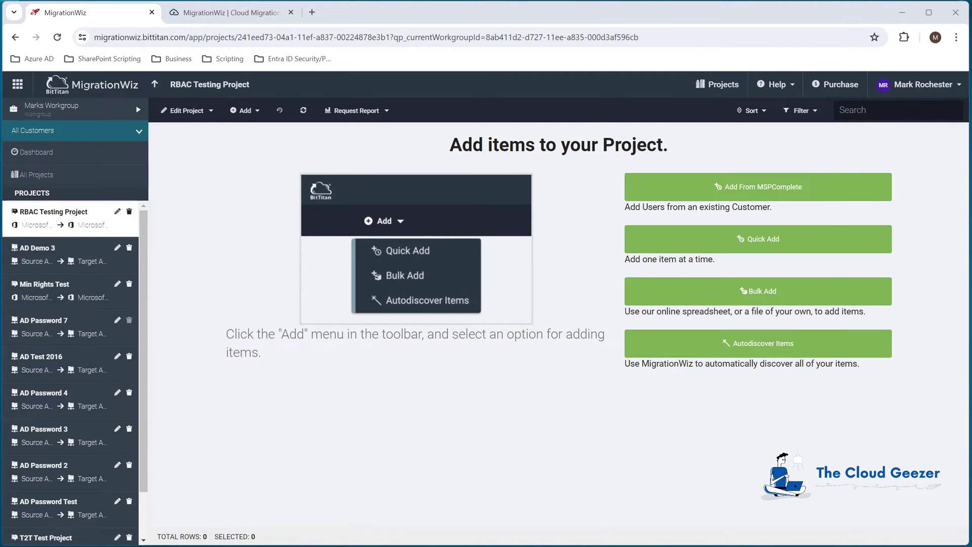
pyautogui.hotkey('alt', 'Tab')
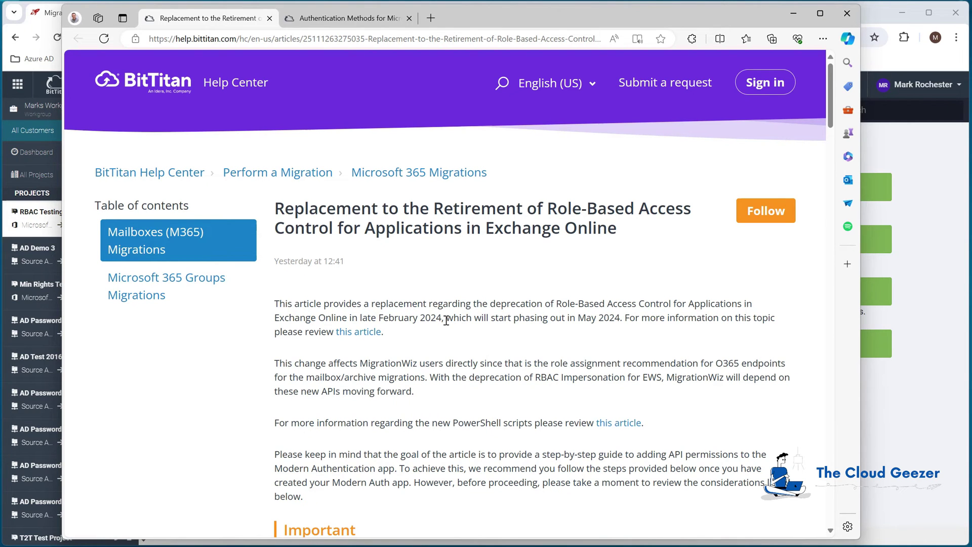
pyautogui.scroll(-4, 447, 322)
pyautogui.scroll(-7, 448, 322)
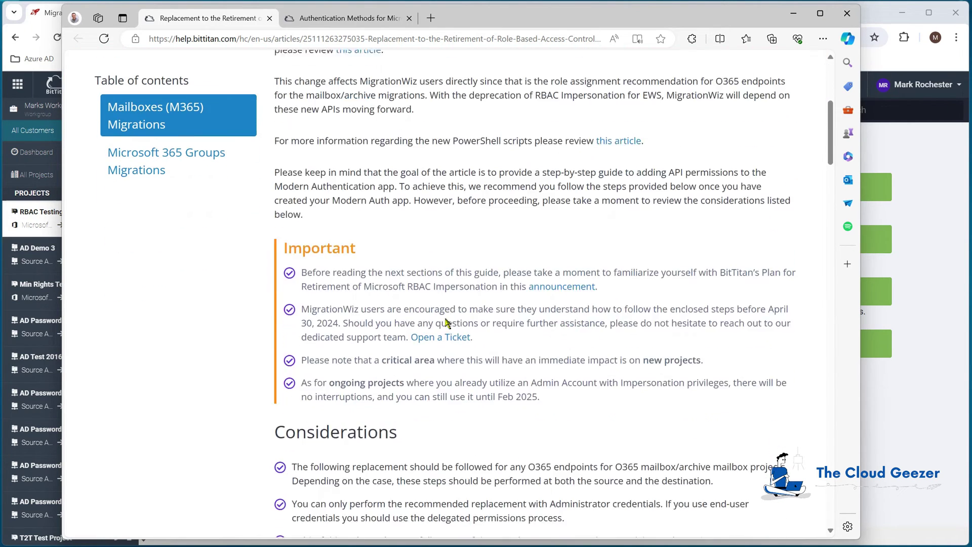
pyautogui.scroll(-9, 448, 323)
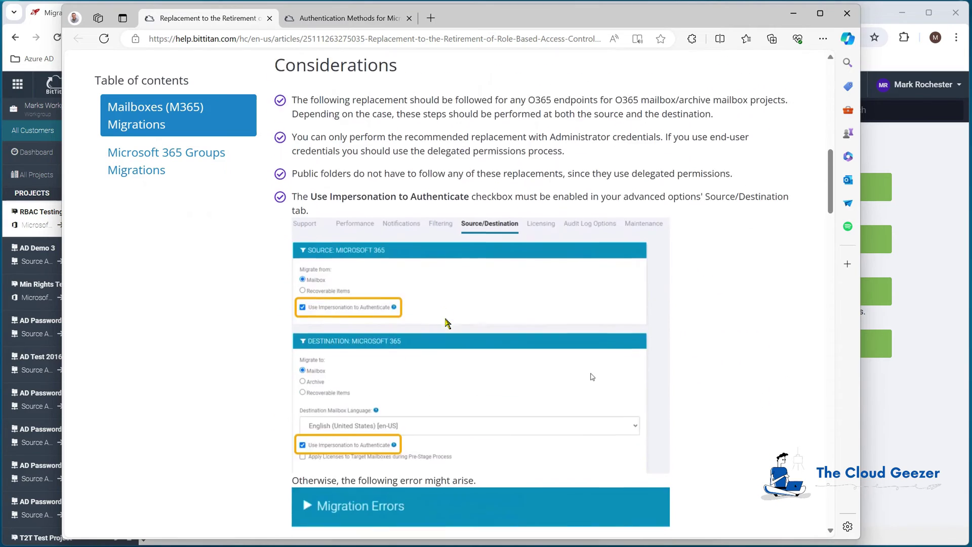
pyautogui.scroll(-5, 446, 319)
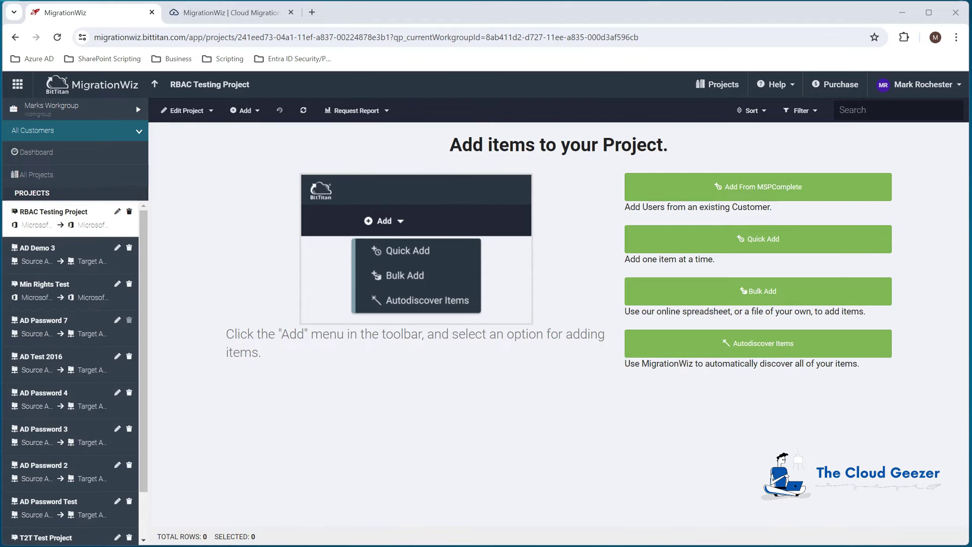
# Step: Bring up the PowerShell session listing mailbox user principal names and begin typing new-managementscope
pyautogui.hotkey('alt', 'Tab')
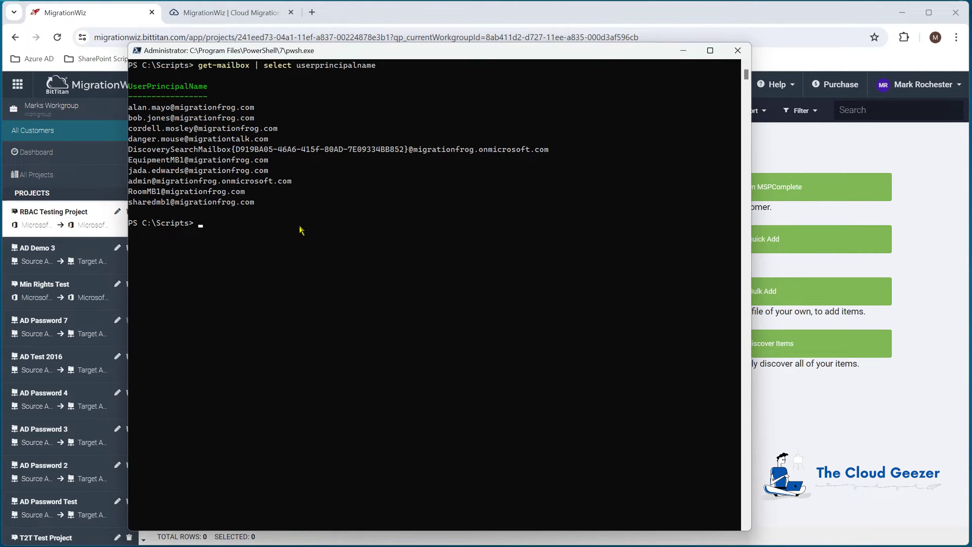
pyautogui.write('new-ma')
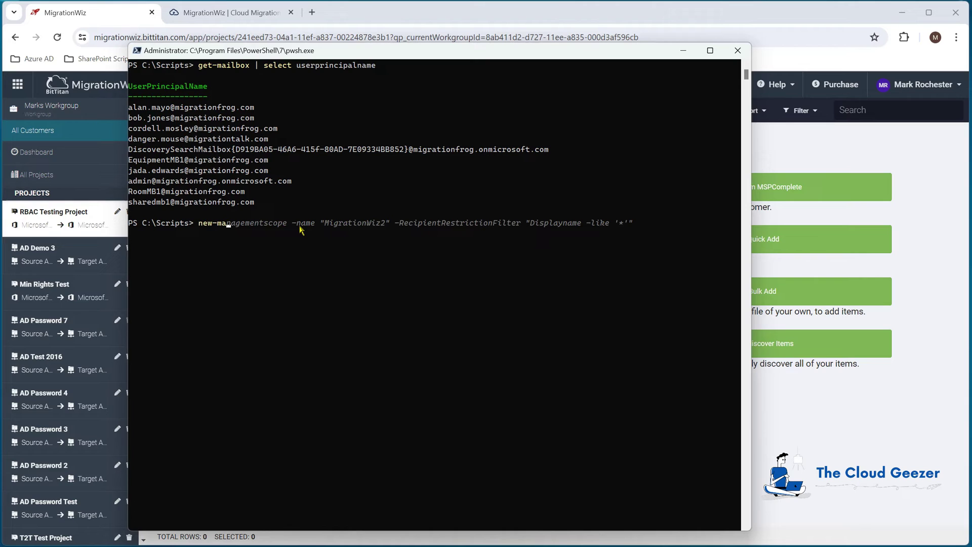
pyautogui.write('na')
# Step: Recall the New-ManagementScope command from history and rename the scope to MigrationWiz
pyautogui.press('Right')
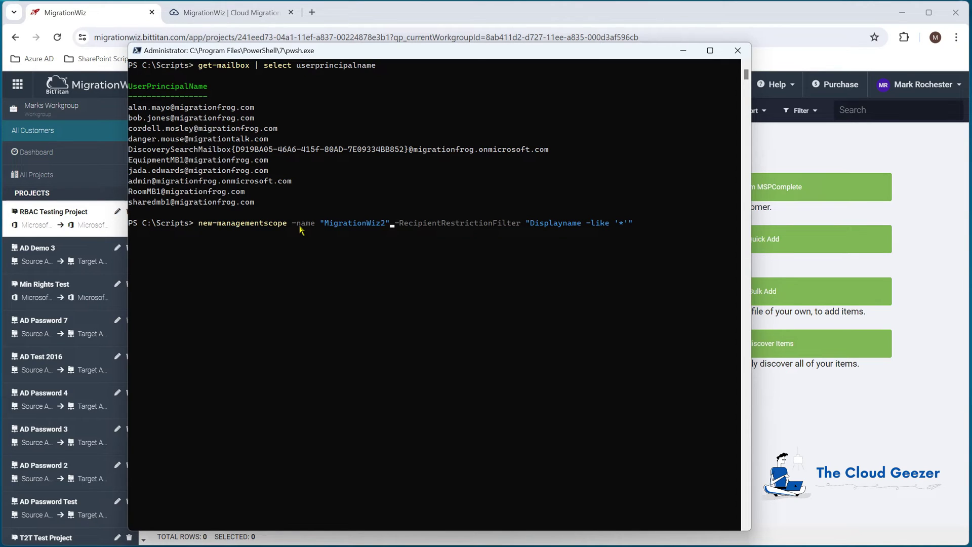
pyautogui.press('Left')
pyautogui.press('BackSpace')
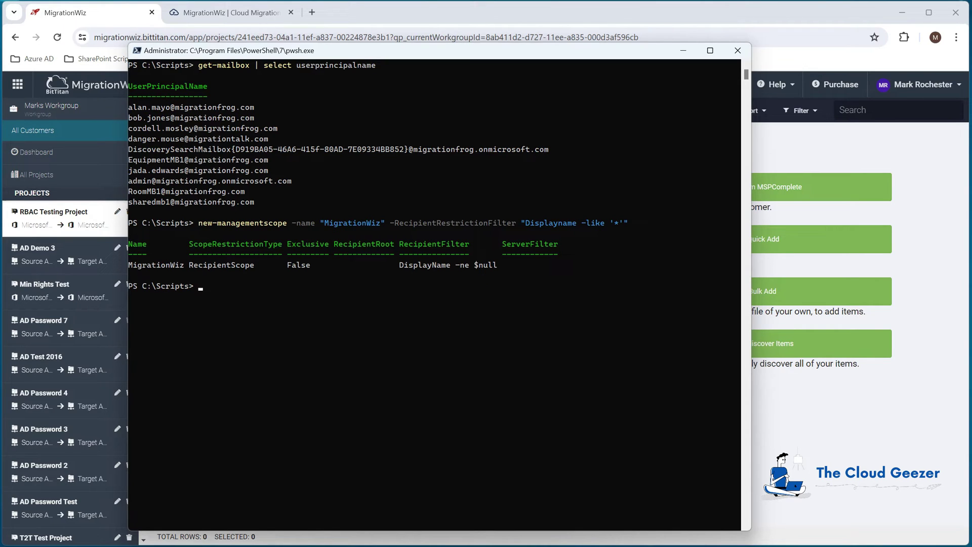
pyautogui.hotkey('ctrl', 'v')
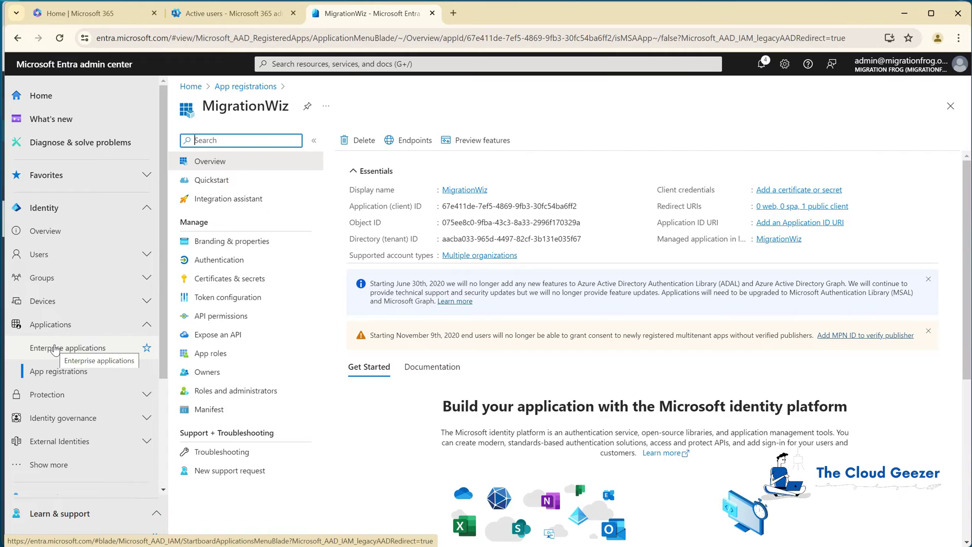
# Step: Copy the Application ID from the MigrationWiz enterprise application's overview in Entra
pyautogui.click(46, 348)
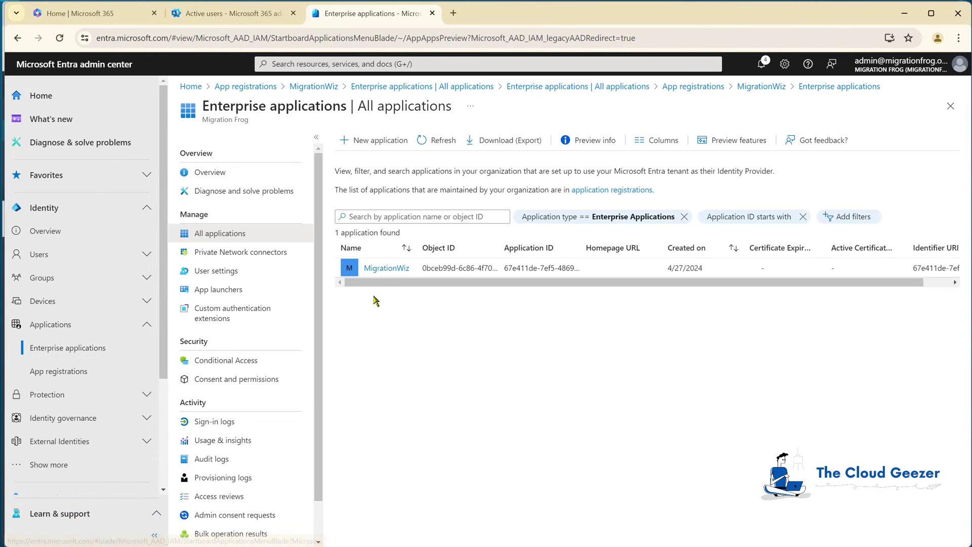
pyautogui.click(380, 269)
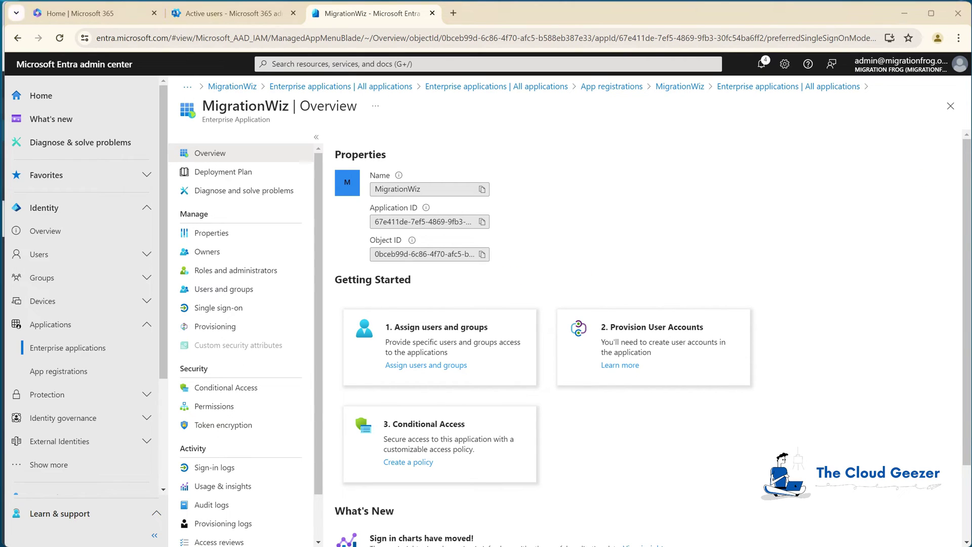
pyautogui.click(483, 223)
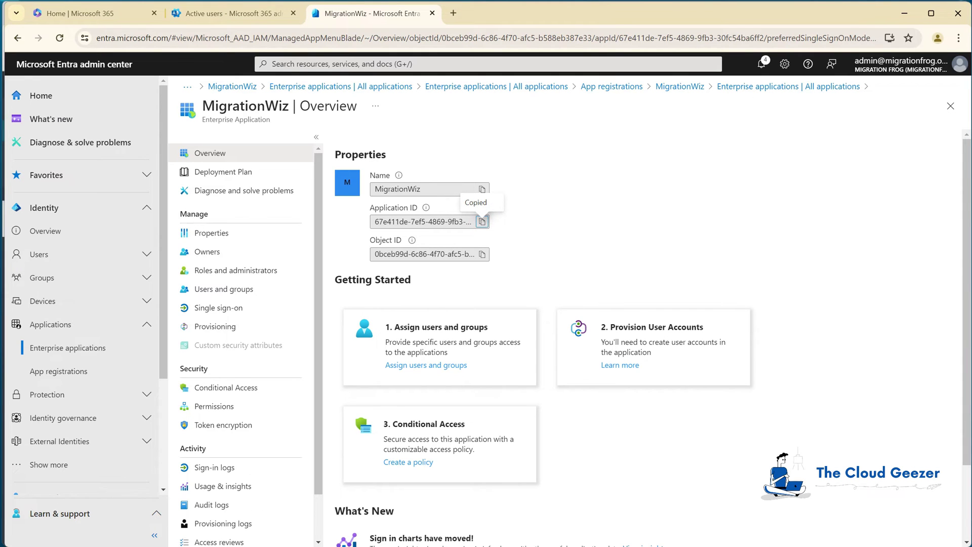
# Step: Fill the service principal command with the MigrationWiz application ID and its -ObjectId value
pyautogui.hotkey('alt', 'Tab')
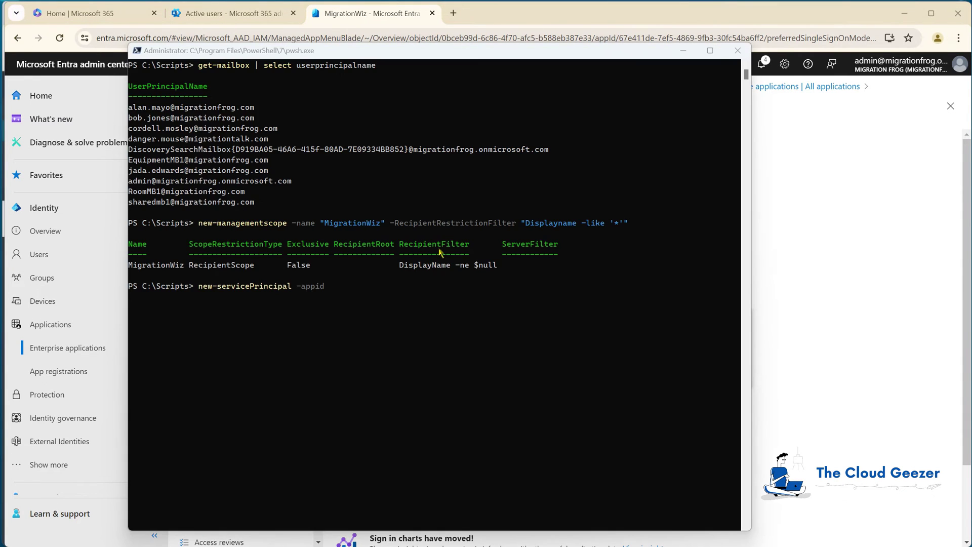
pyautogui.rightClick(336, 291)
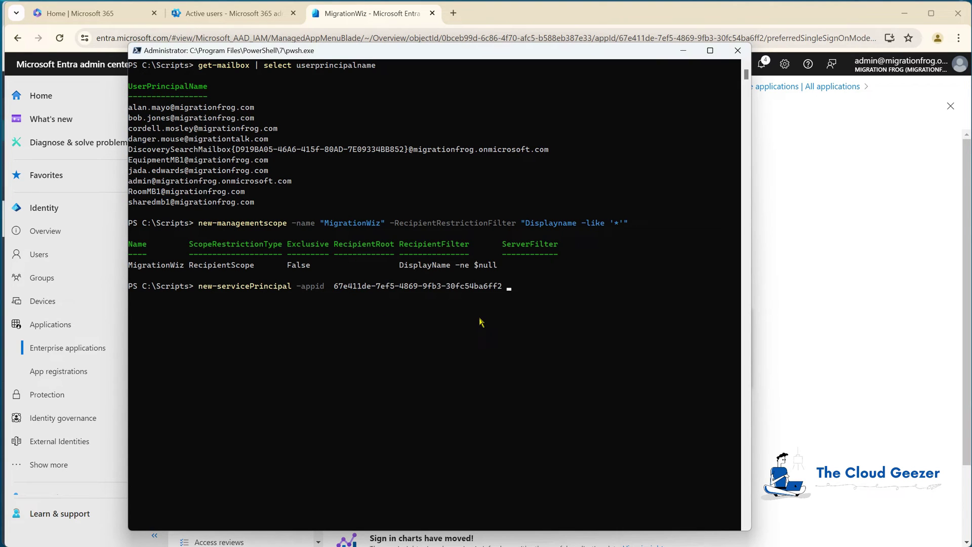
pyautogui.write('-objectid')
pyautogui.click(849, 190)
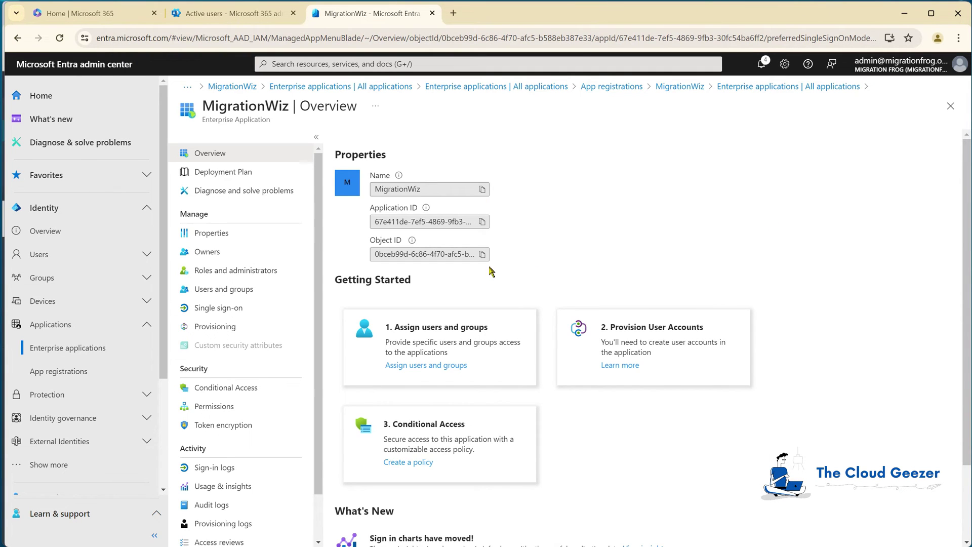
pyautogui.click(481, 254)
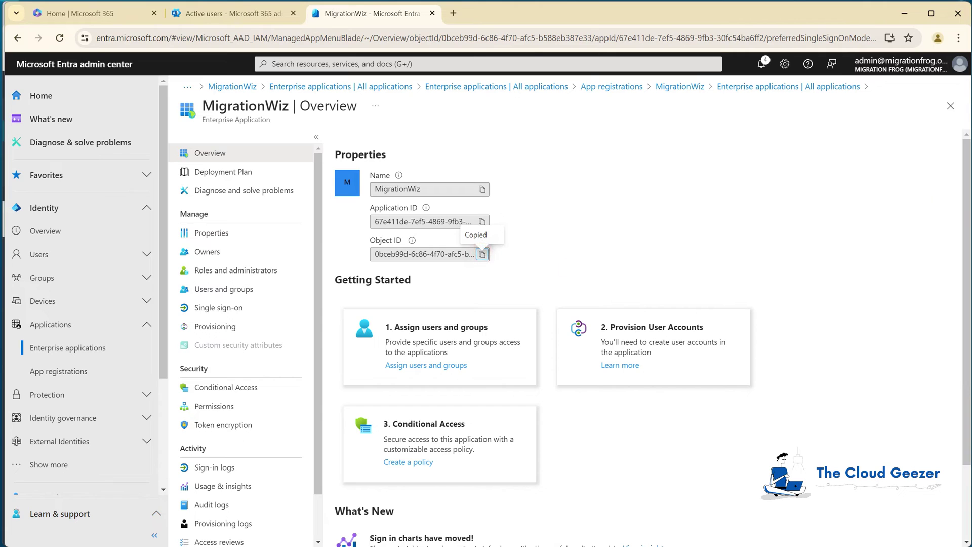
pyautogui.hotkey('alt', 'Tab')
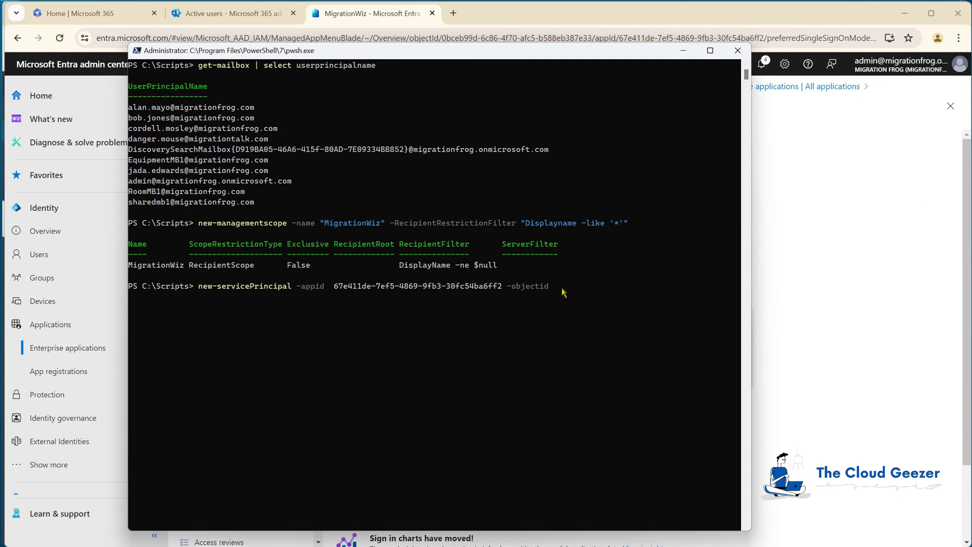
pyautogui.hotkey('ctrl', 'v')
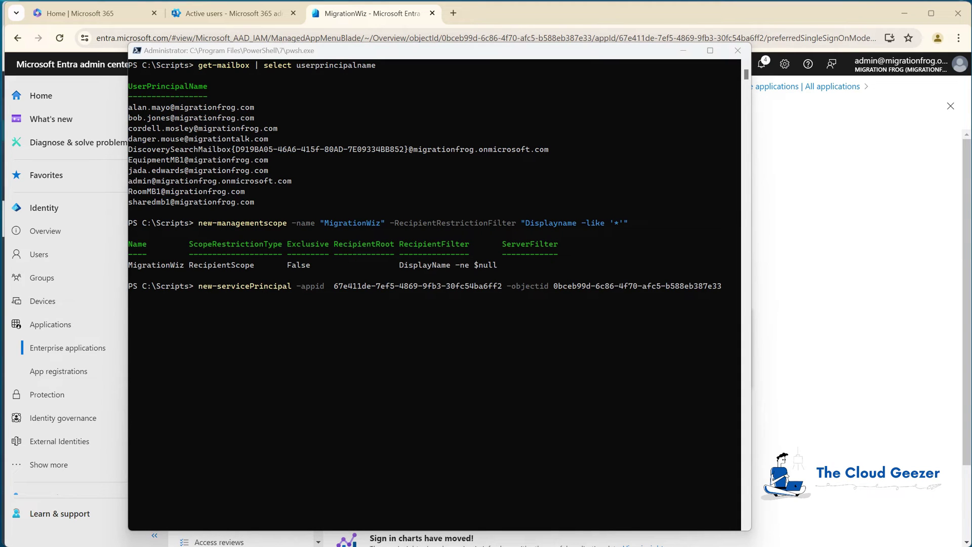
# Step: Add -DisplayName "MigrationWiz" and run the service principal creation command
pyautogui.click(732, 292)
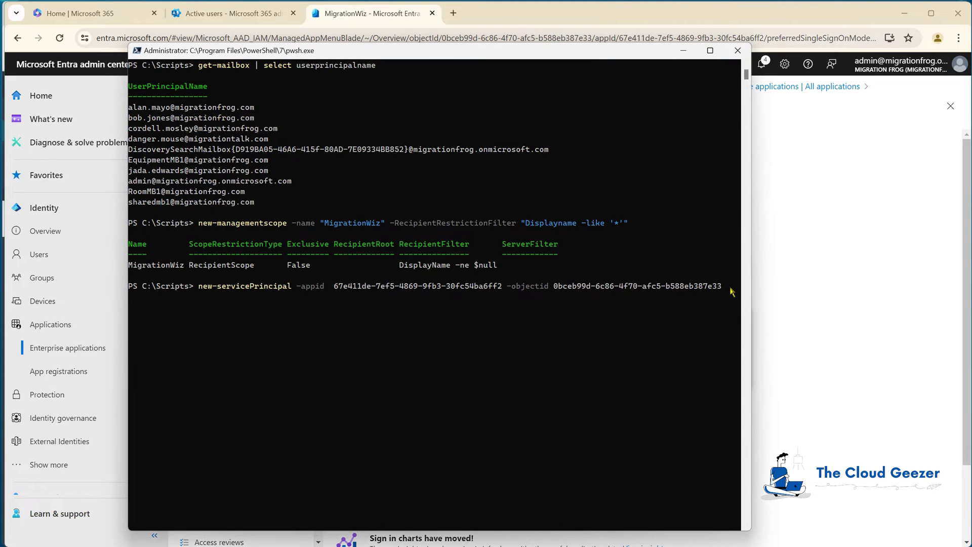
pyautogui.write('-displayname "Migrati')
pyautogui.press('BackSpace')
pyautogui.press('BackSpace')
pyautogui.press('BackSpace')
pyautogui.press('BackSpace')
pyautogui.press('BackSpace')
pyautogui.press('BackSpace')
pyautogui.press('BackSpace')
pyautogui.write('igr')
pyautogui.press('BackSpace')
pyautogui.press('BackSpace')
pyautogui.press('BackSpace')
pyautogui.write('MigrationWiz"')
pyautogui.press('Return')
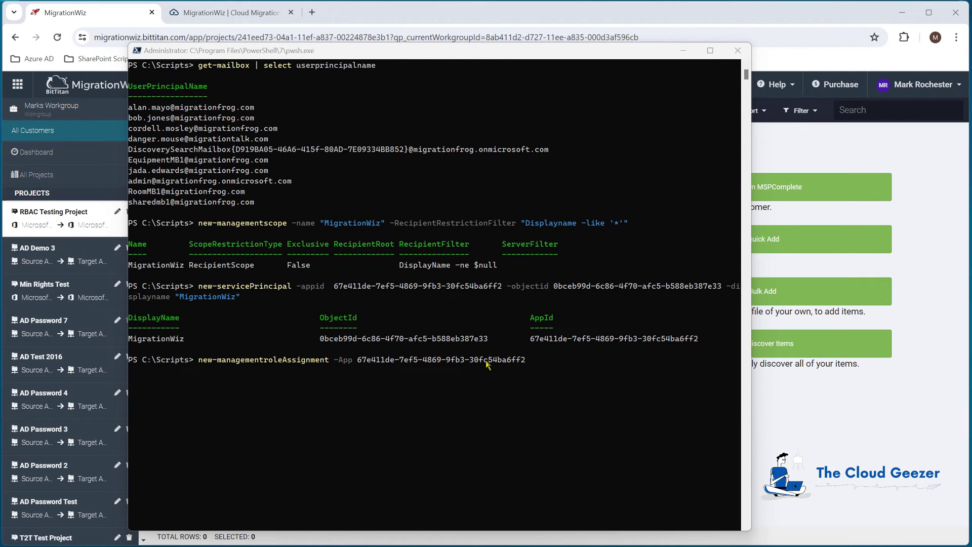
# Step: Finish the New-ManagementRoleAssignment command with -Role "Application EWS.AccessAsApp" and run it
pyautogui.click(553, 57)
pyautogui.write('-r')
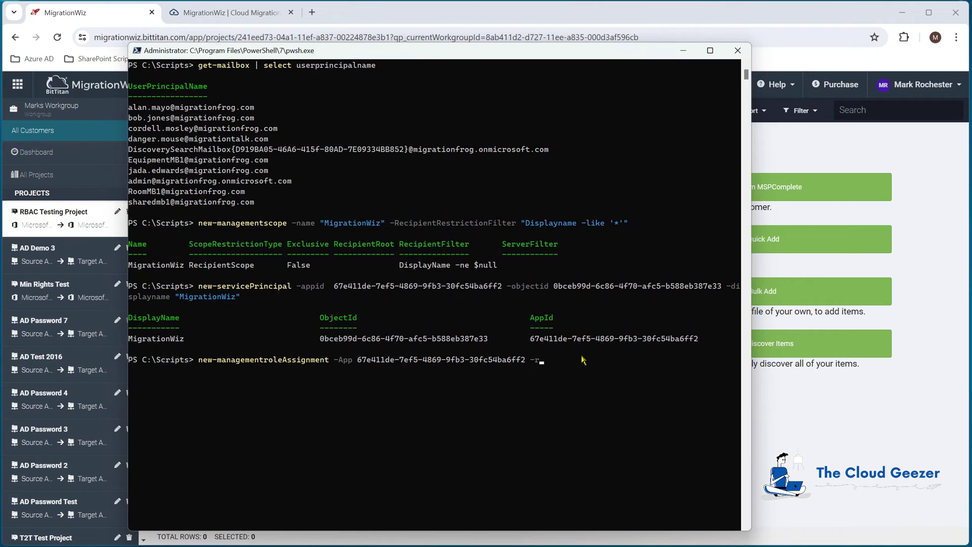
pyautogui.write('ole "Application EWS.AccessAsApp')
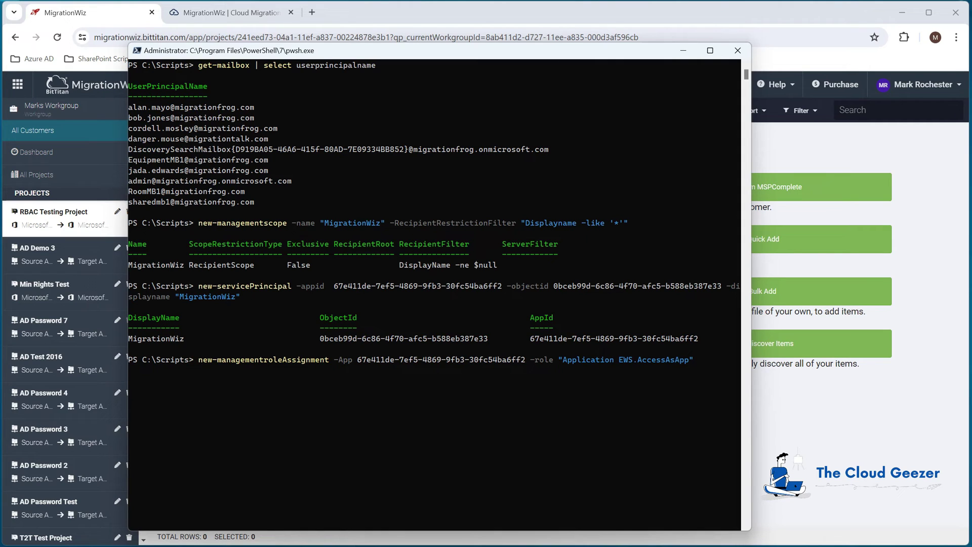
pyautogui.click(651, 54)
pyautogui.press('Return')
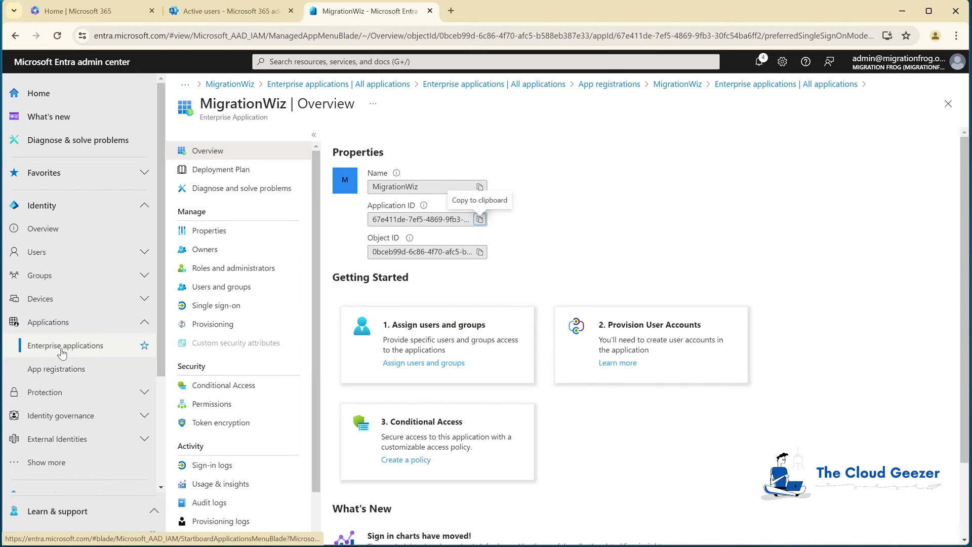
# Step: Open the API permissions page of the MigrationWiz app registration
pyautogui.click(58, 365)
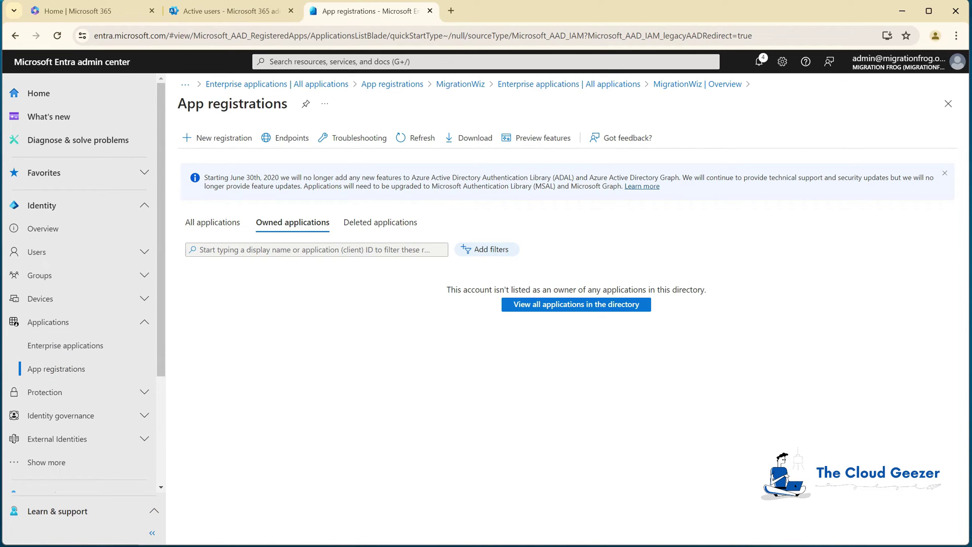
pyautogui.click(212, 223)
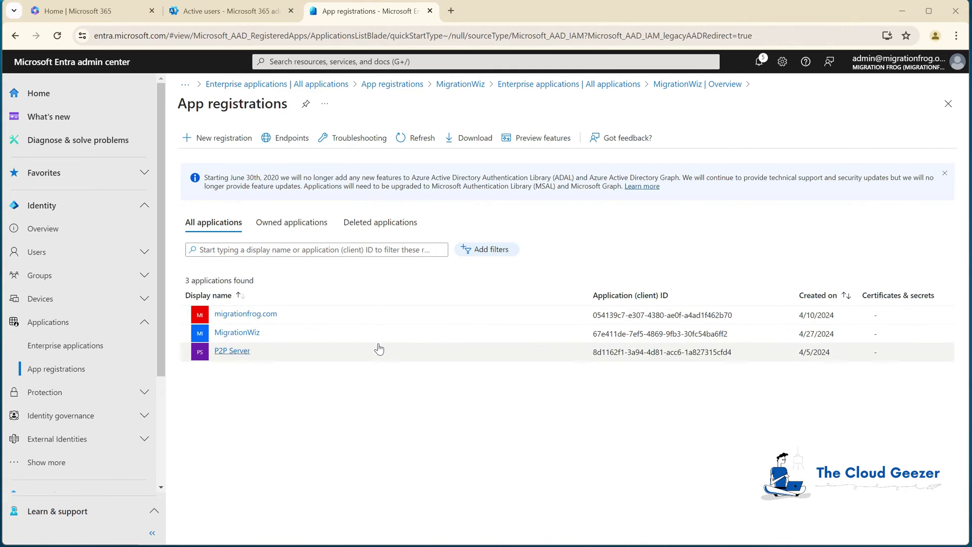
pyautogui.click(246, 334)
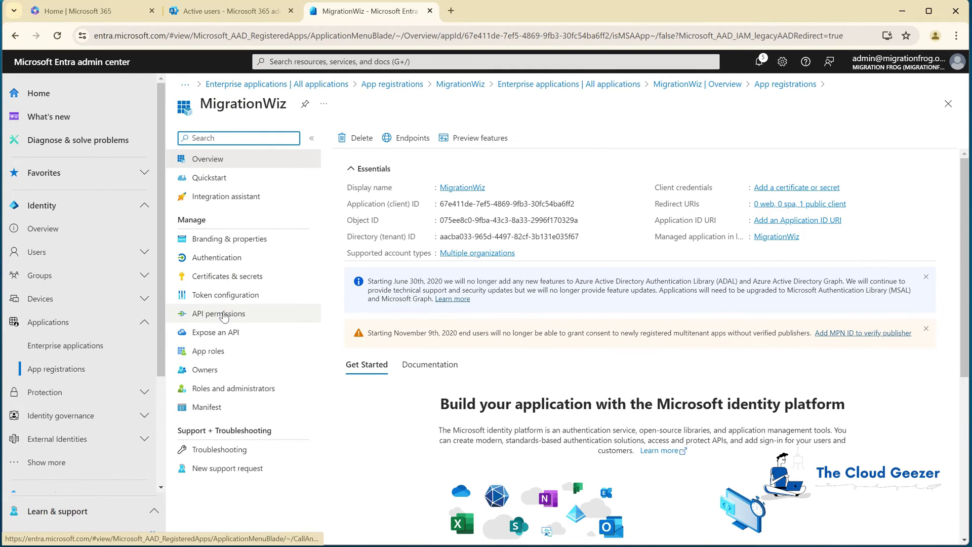
pyautogui.click(231, 314)
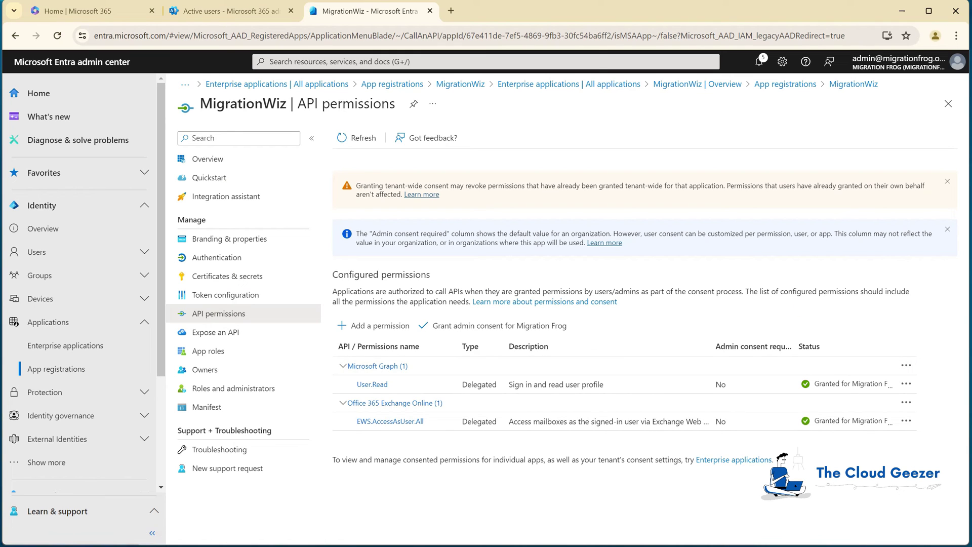
# Step: Add Office 365 Exchange Online application permissions full_access_as_app and Exchange.ManageAsApp
pyautogui.click(366, 327)
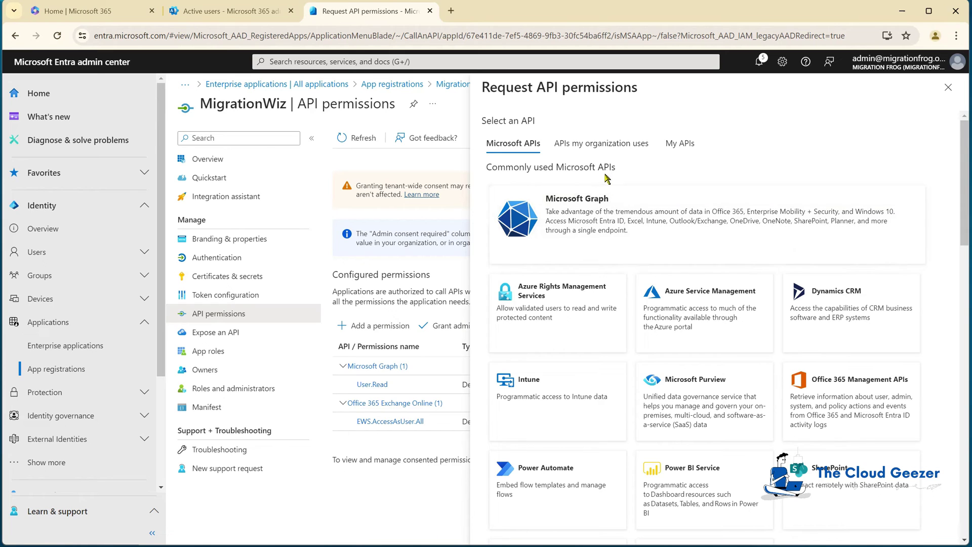
pyautogui.click(592, 146)
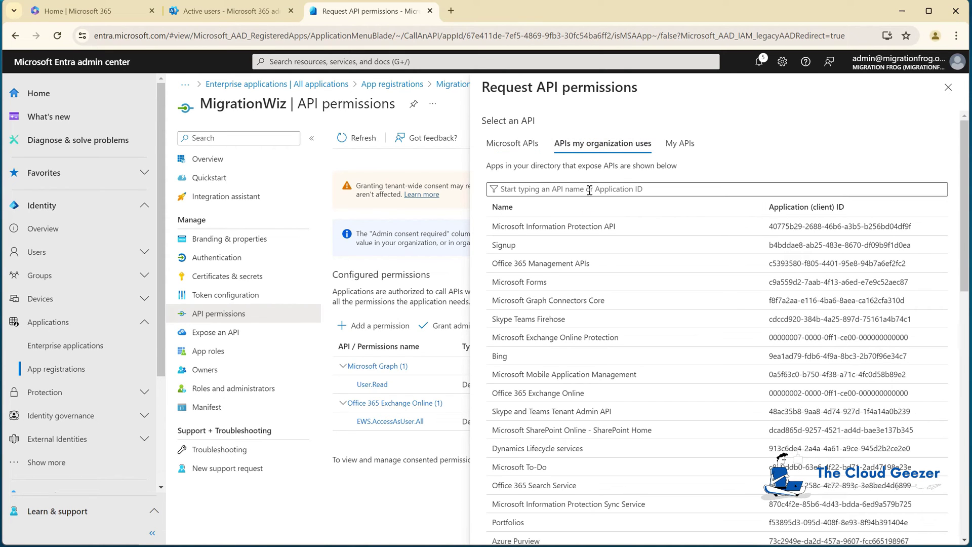
pyautogui.click(590, 190)
pyautogui.write('office')
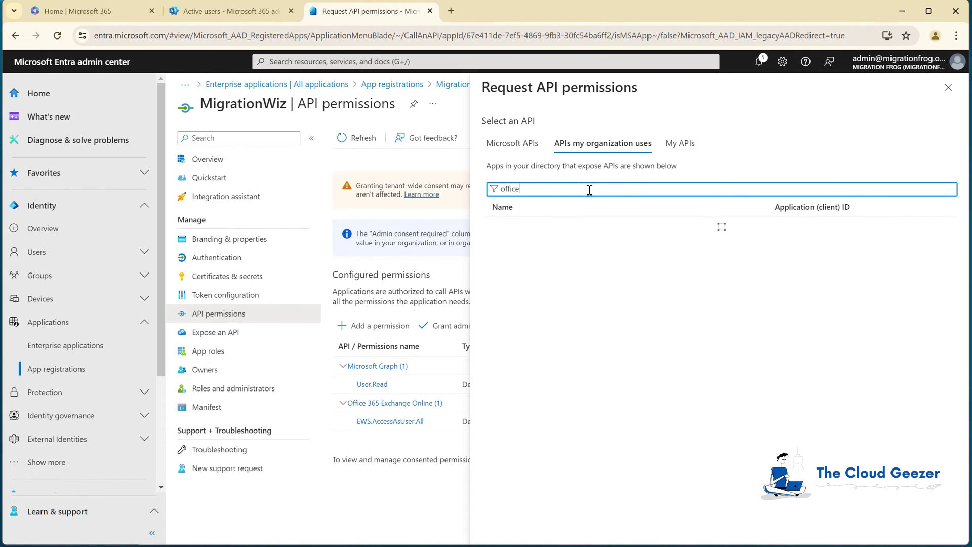
pyautogui.click(574, 242)
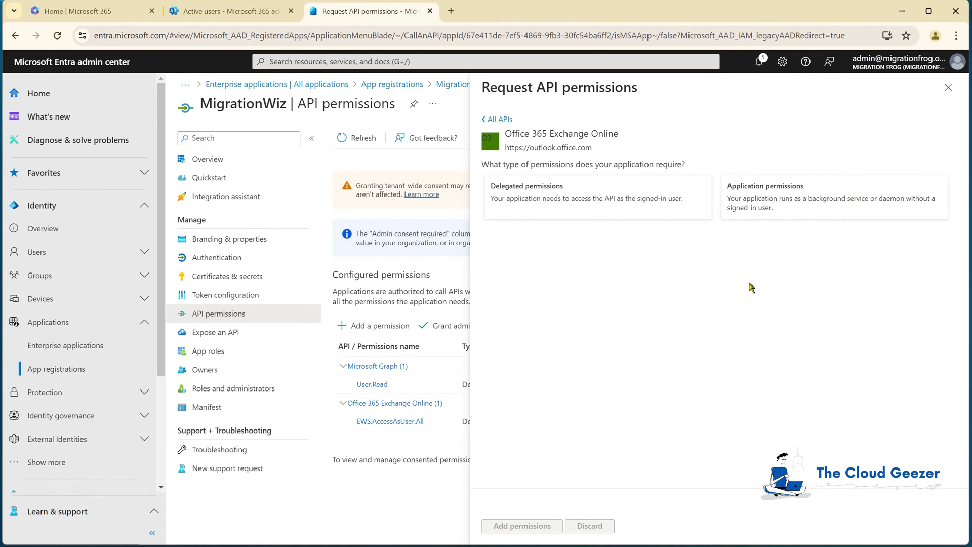
pyautogui.click(788, 197)
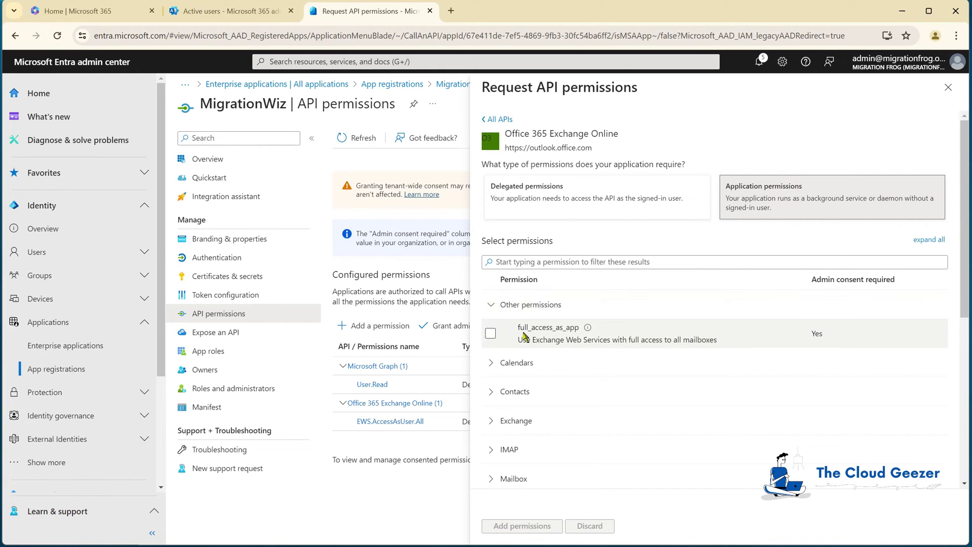
pyautogui.click(491, 334)
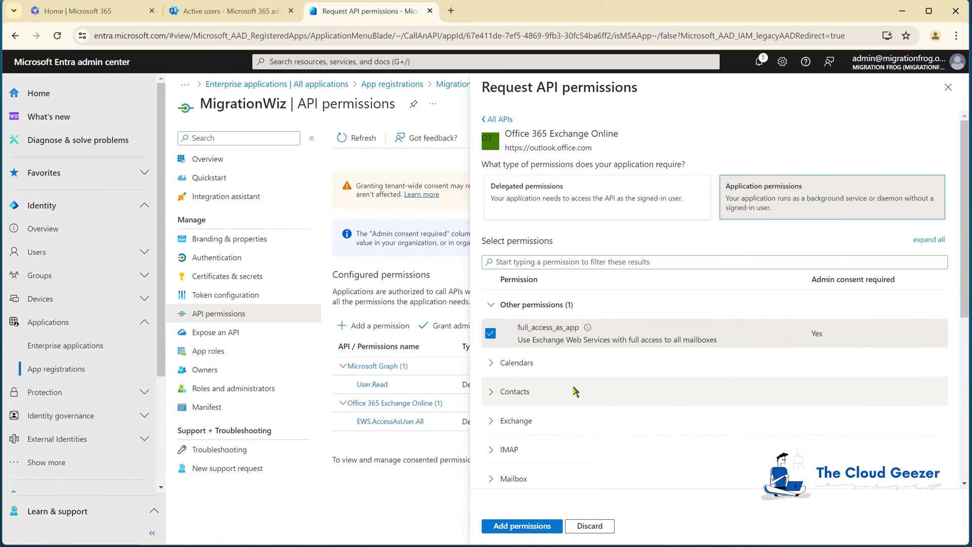
pyautogui.click(491, 421)
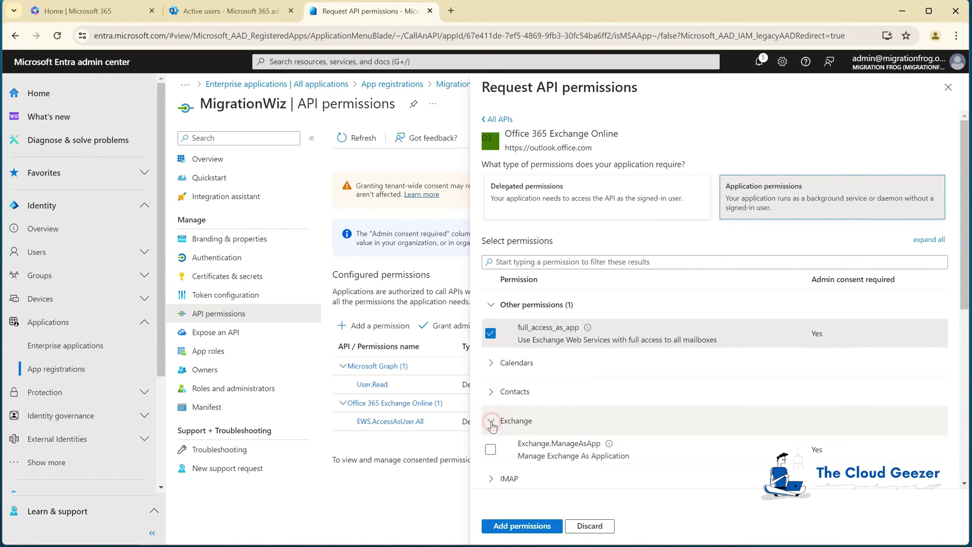
pyautogui.click(490, 449)
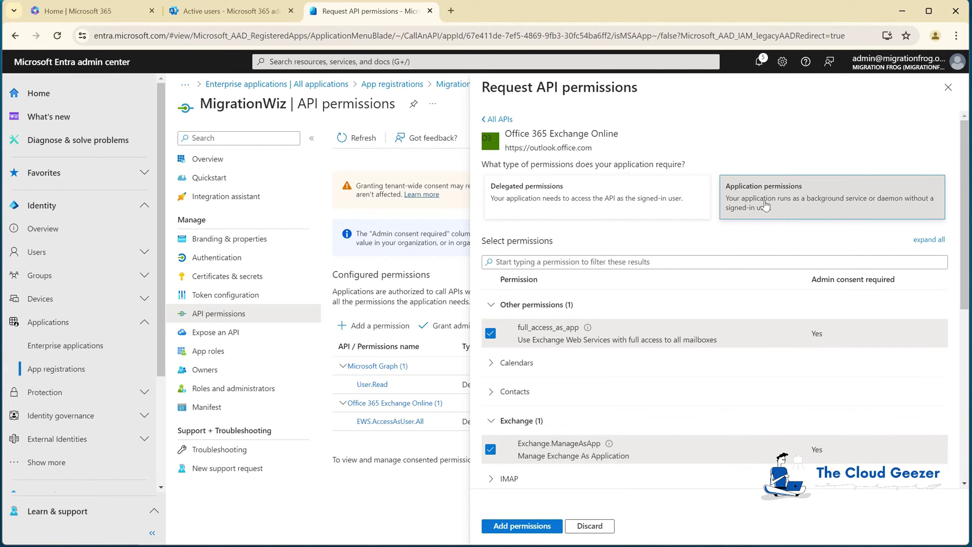
pyautogui.click(524, 528)
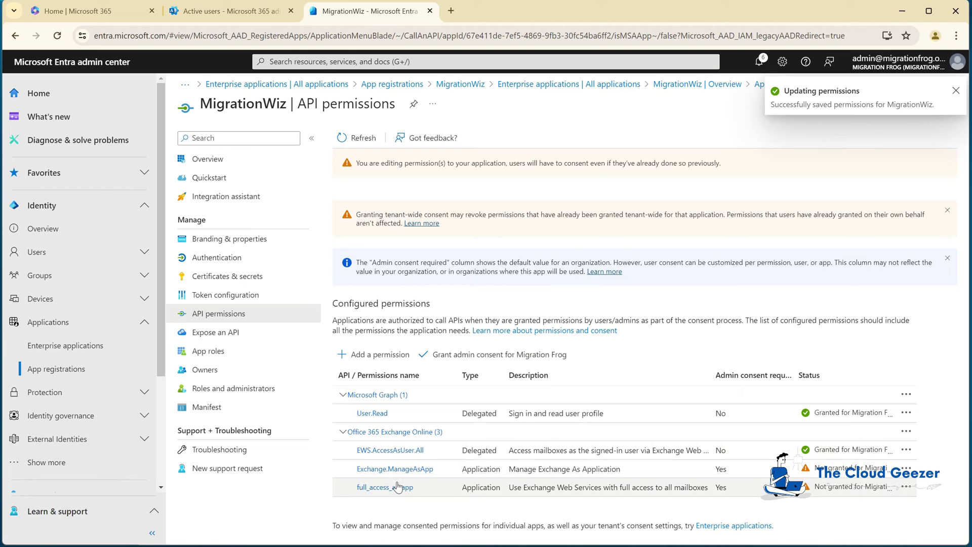
# Step: Grant admin consent for Migration Frog to the new permissions
pyautogui.click(455, 356)
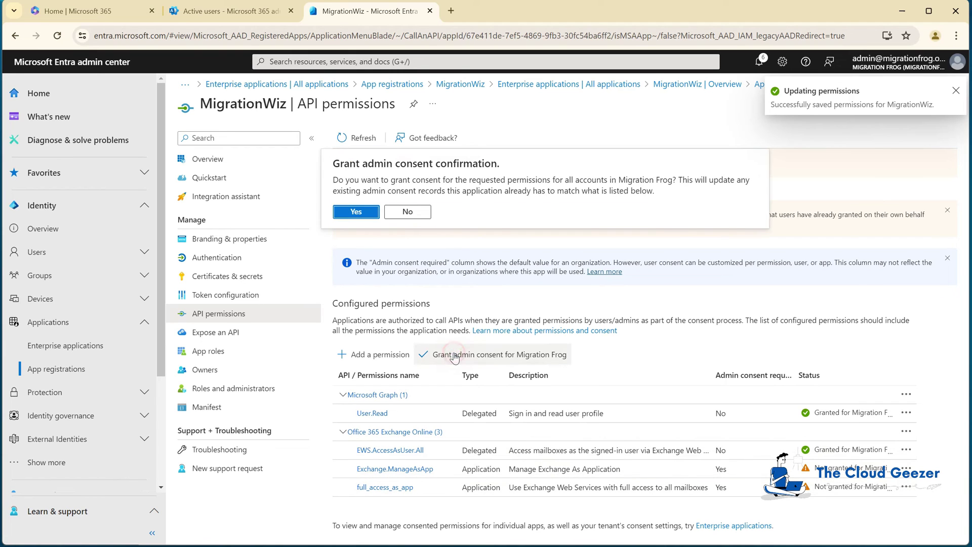
pyautogui.click(358, 215)
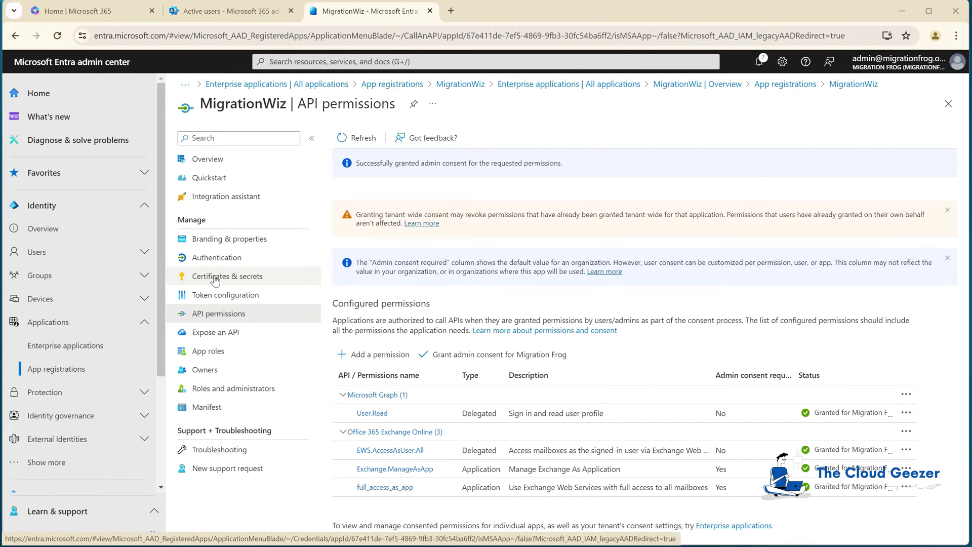
pyautogui.click(215, 279)
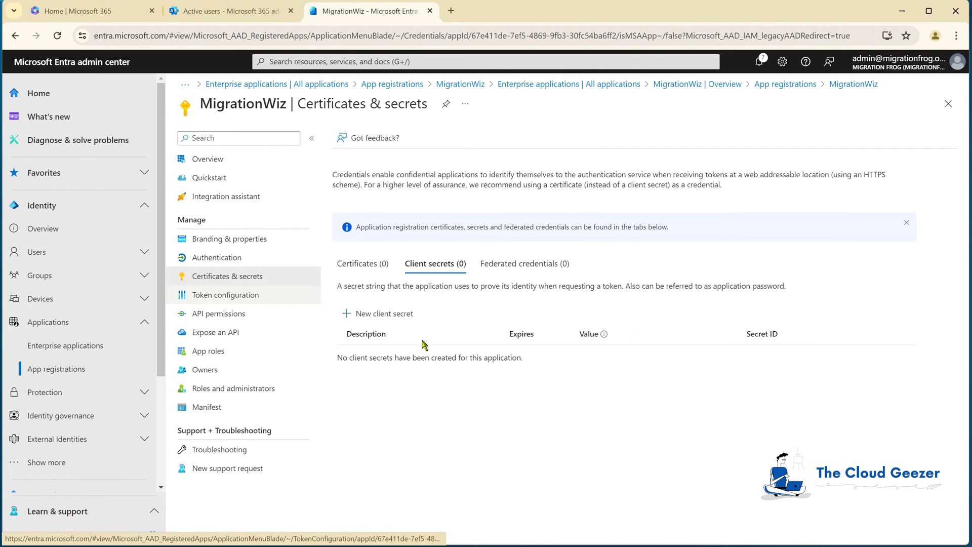
# Step: Create a client secret described MigrationWiz, expiring 10/24/2024, and copy its value
pyautogui.click(383, 314)
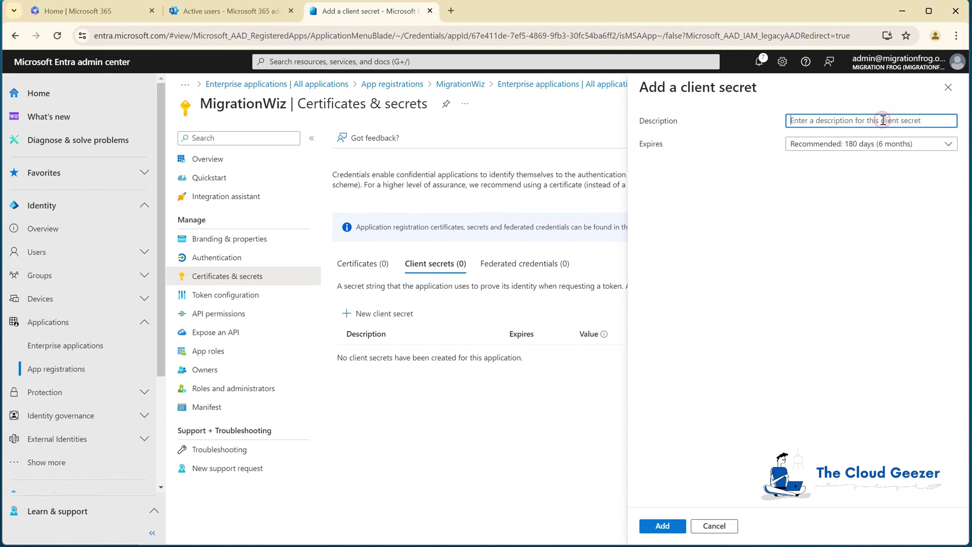
pyautogui.write('MigrationWiz')
pyautogui.click(662, 526)
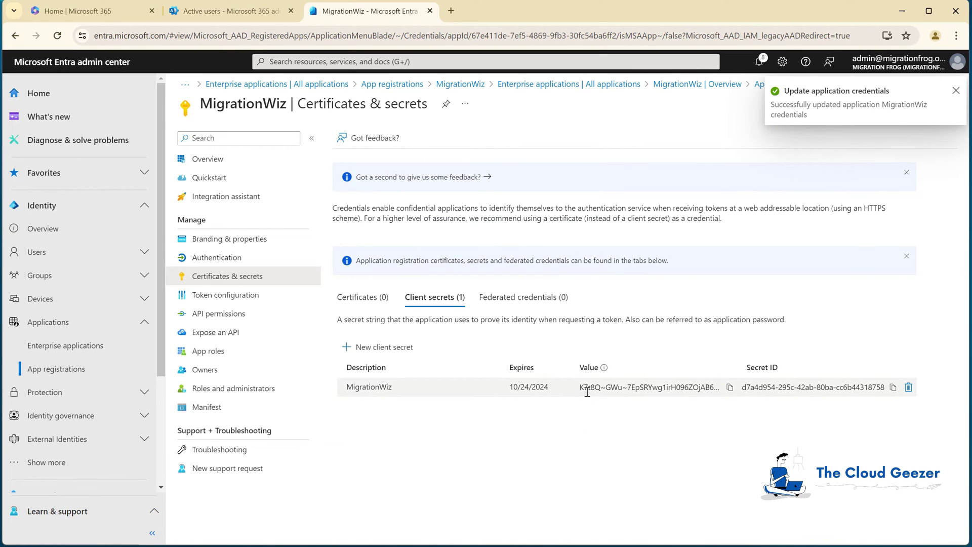
pyautogui.click(730, 387)
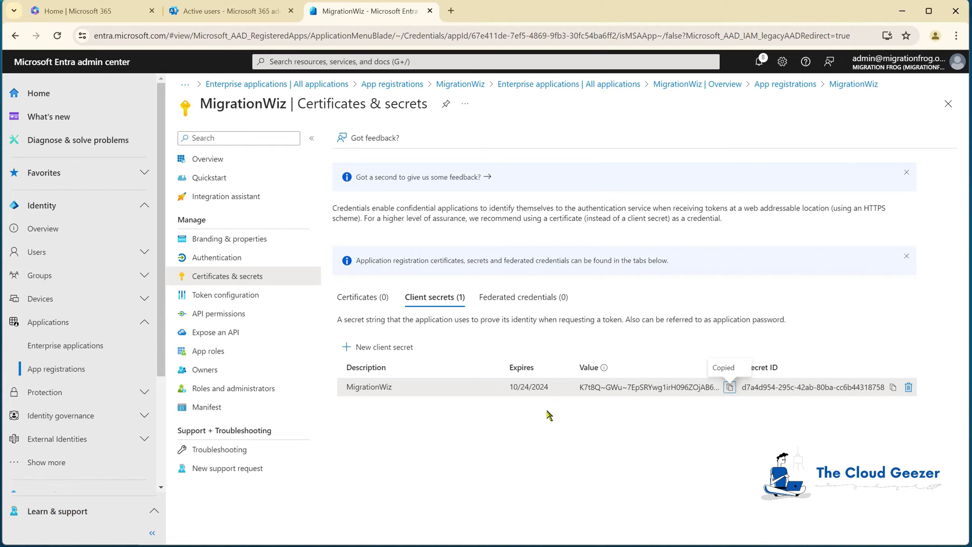
pyautogui.hotkey('alt', 'Tab')
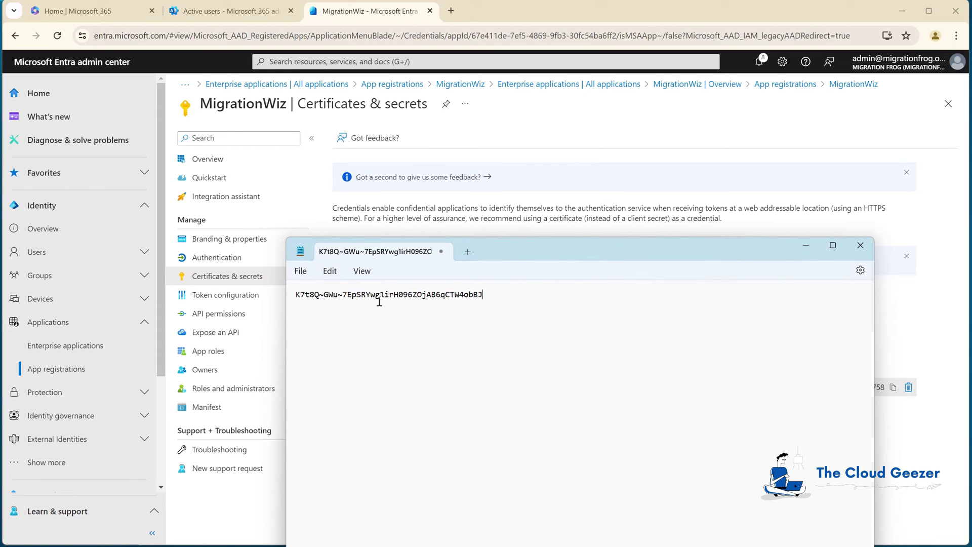
# Step: Prefix the Notepad secret with ModernAuthClientSecretExport= from the help article and select the line
pyautogui.moveTo(505, 251); pyautogui.dragTo(577, 178)
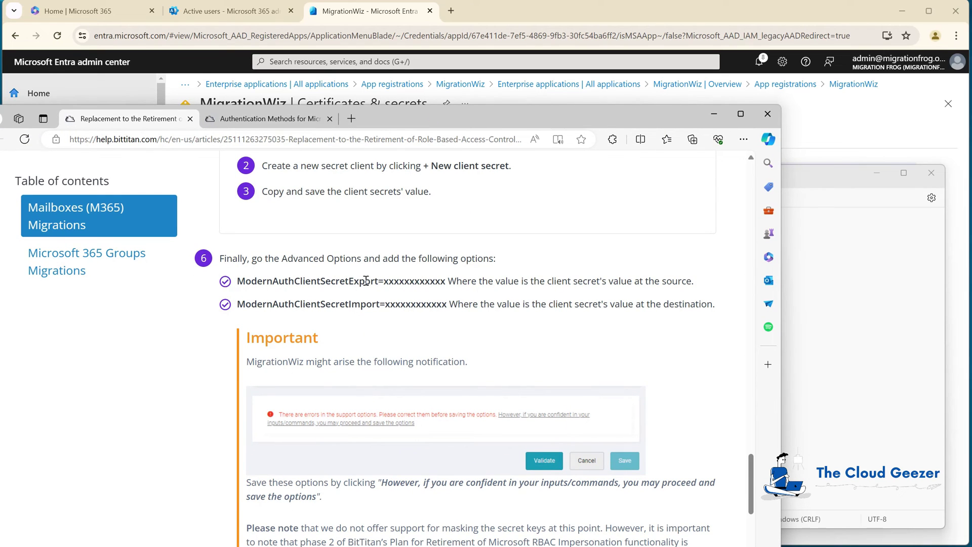
pyautogui.moveTo(238, 282); pyautogui.dragTo(384, 282)
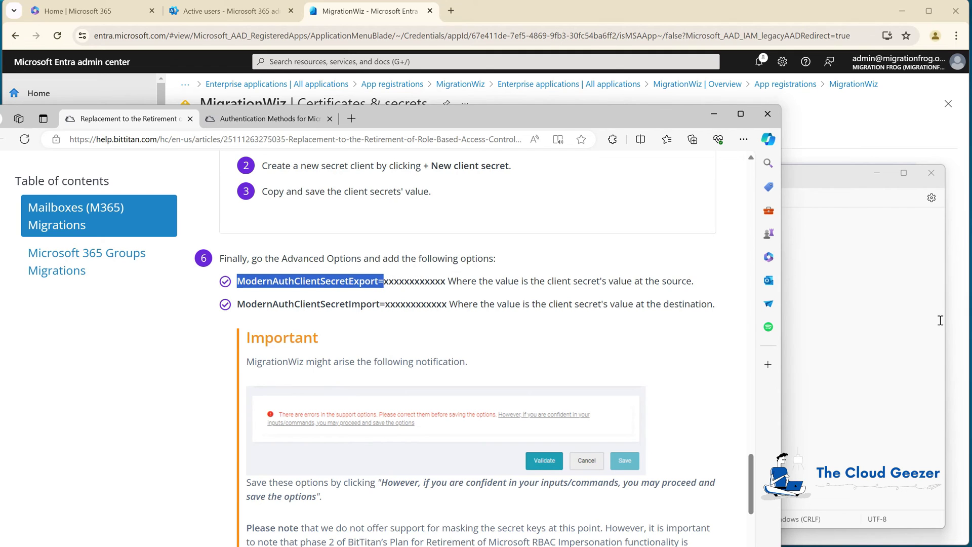
pyautogui.click(910, 314)
pyautogui.tripleClick(363, 226)
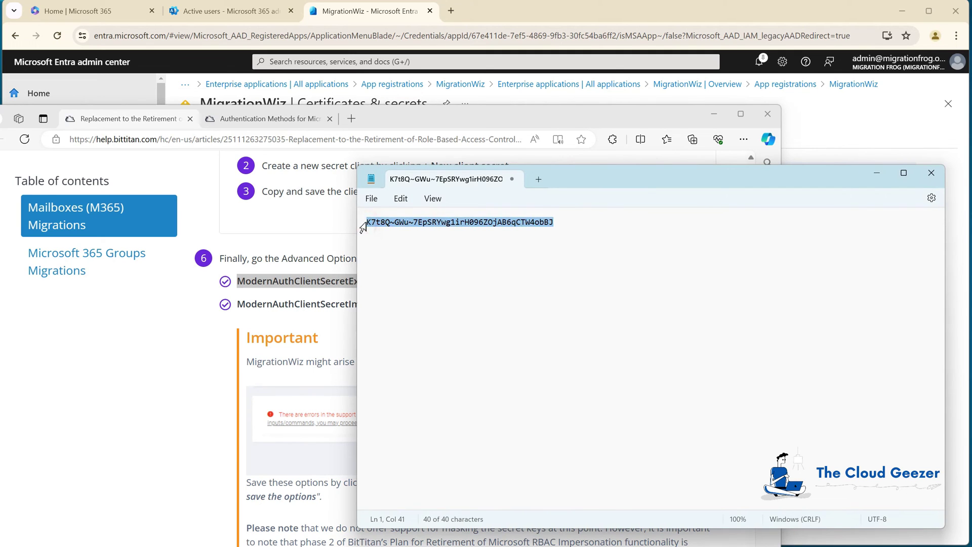
pyautogui.click(367, 223)
pyautogui.hotkey('ctrl', 'v')
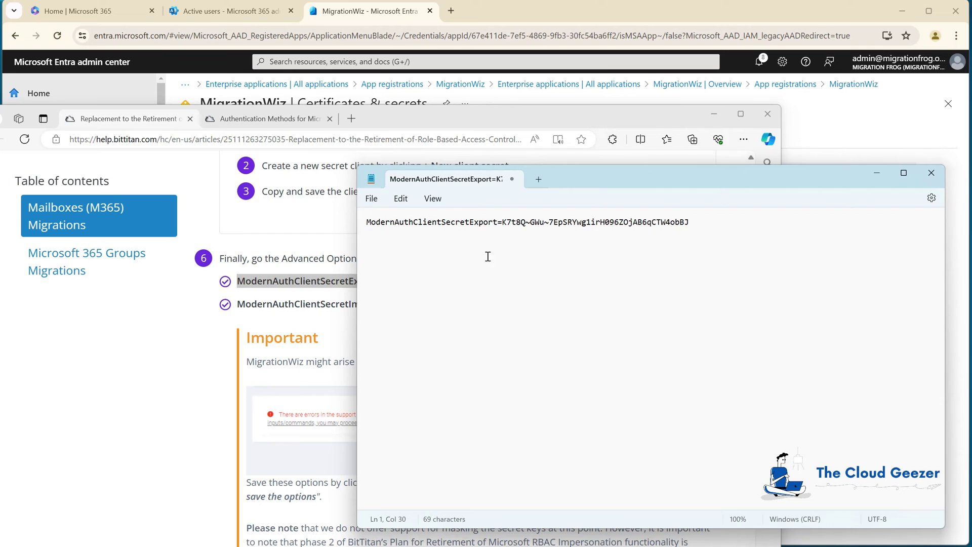
pyautogui.tripleClick(363, 223)
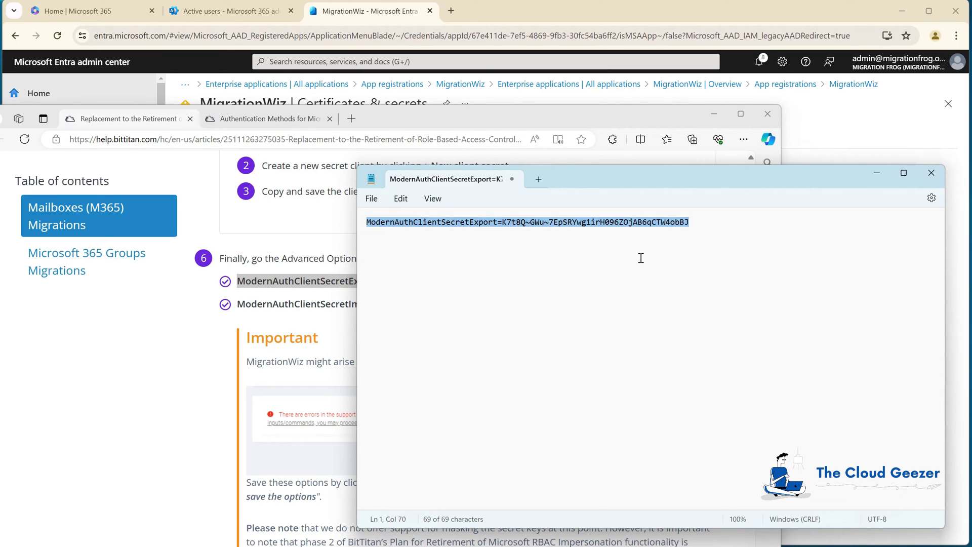
pyautogui.click(876, 173)
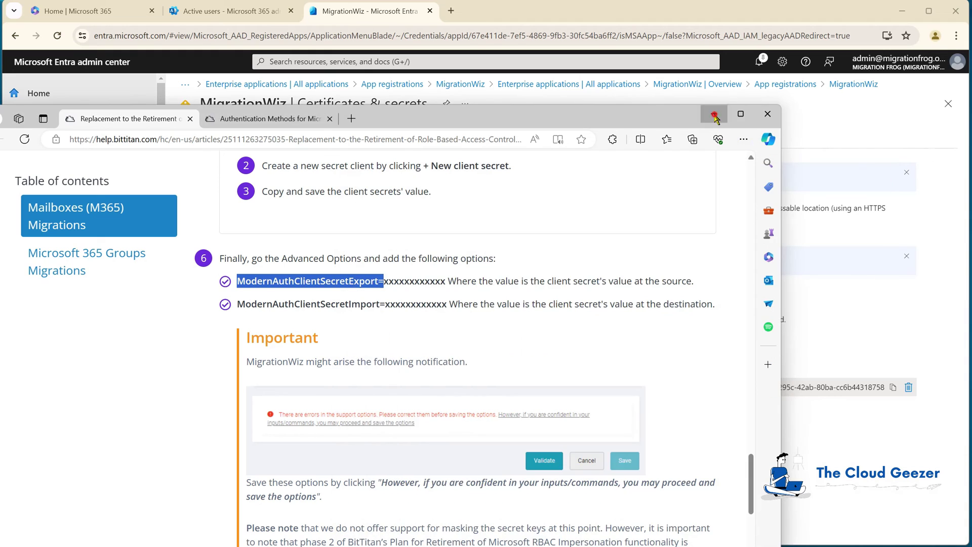
pyautogui.click(715, 116)
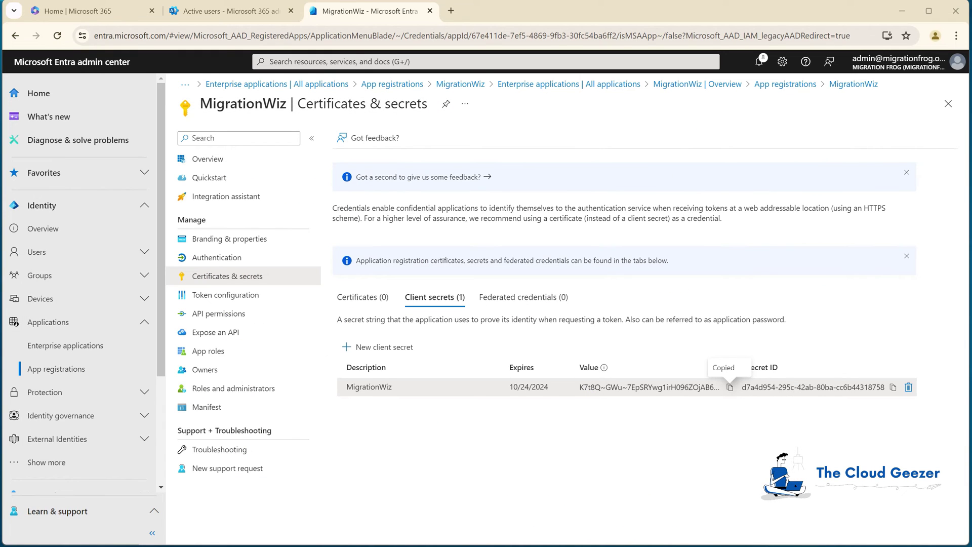
pyautogui.hotkey('alt', 'Tab')
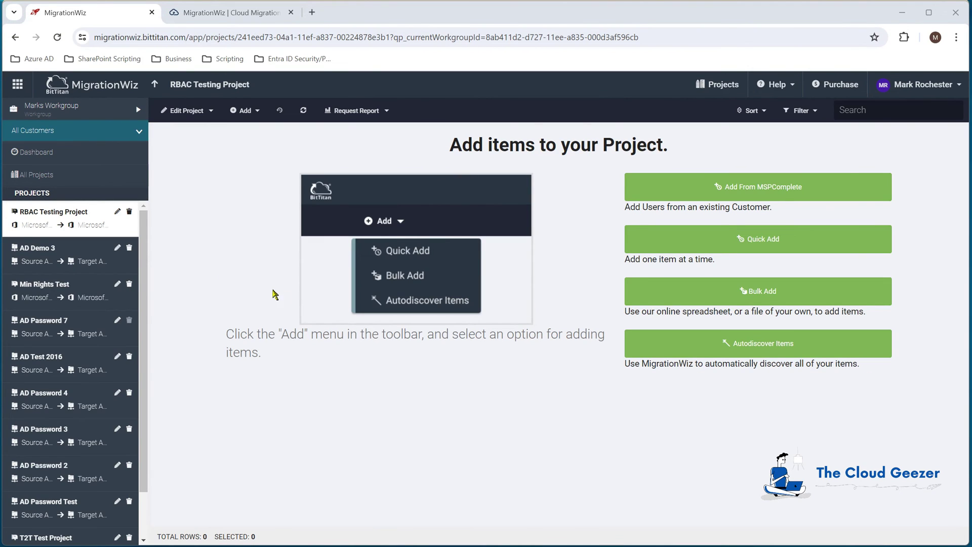
# Step: Add the ModernAuthClientSecretExport line as a new support option and save past the validation warning
pyautogui.click(209, 111)
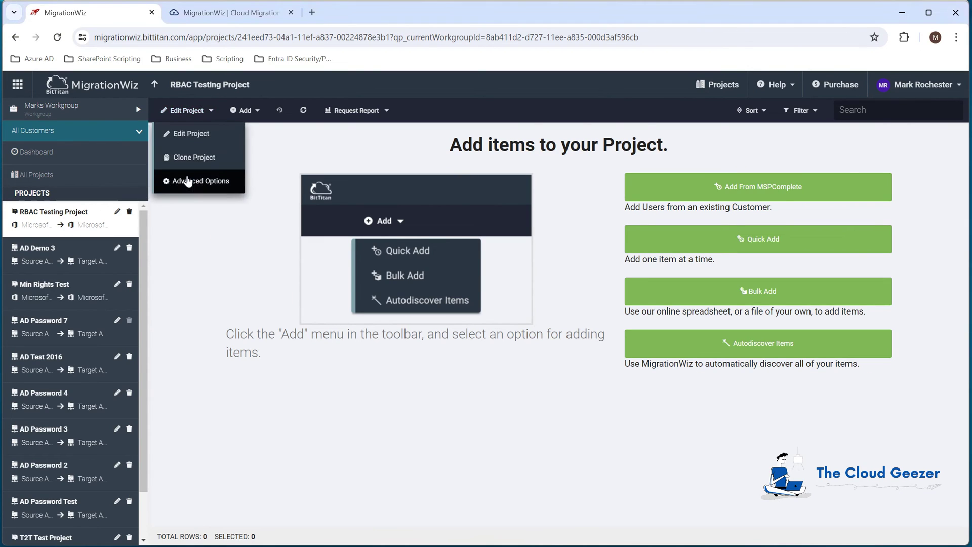
pyautogui.click(188, 181)
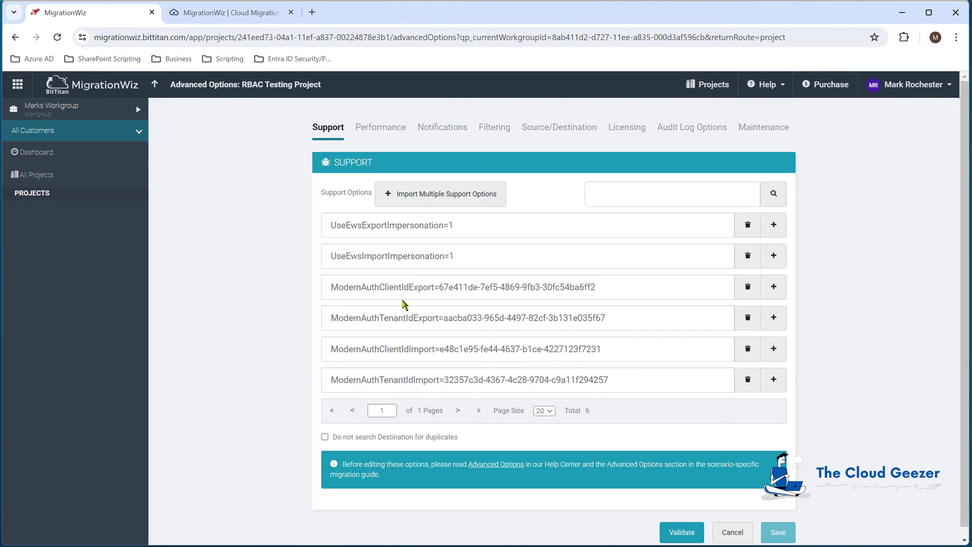
pyautogui.click(773, 370)
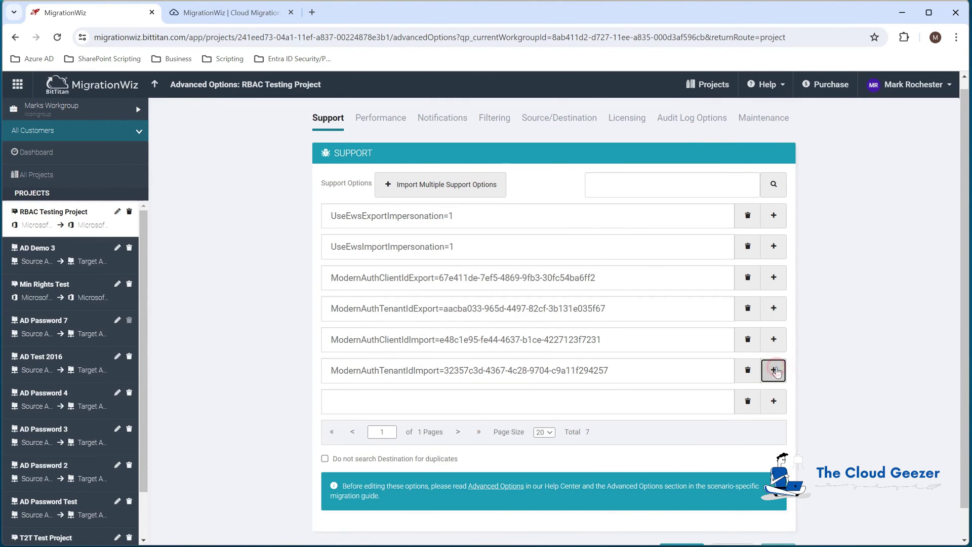
pyautogui.click(348, 402)
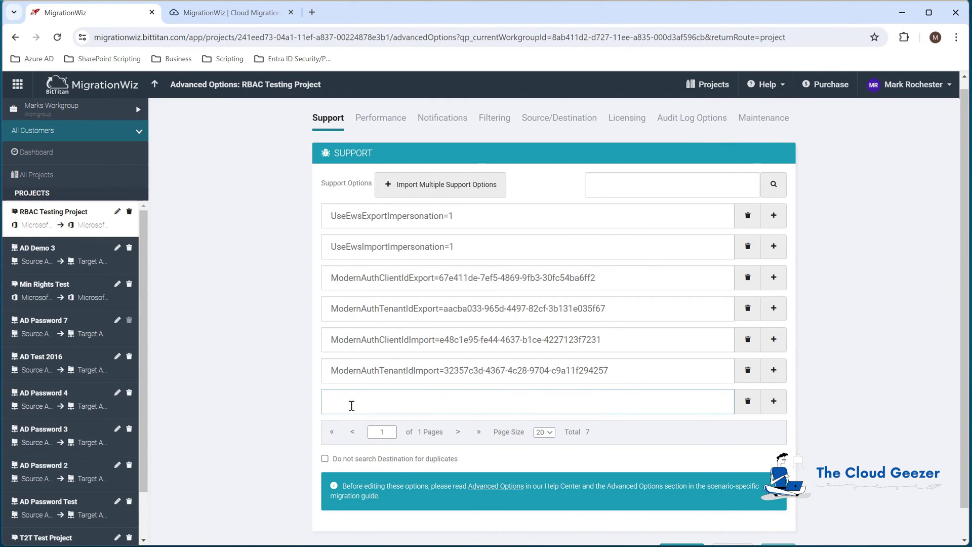
pyautogui.hotkey('ctrl', 'v')
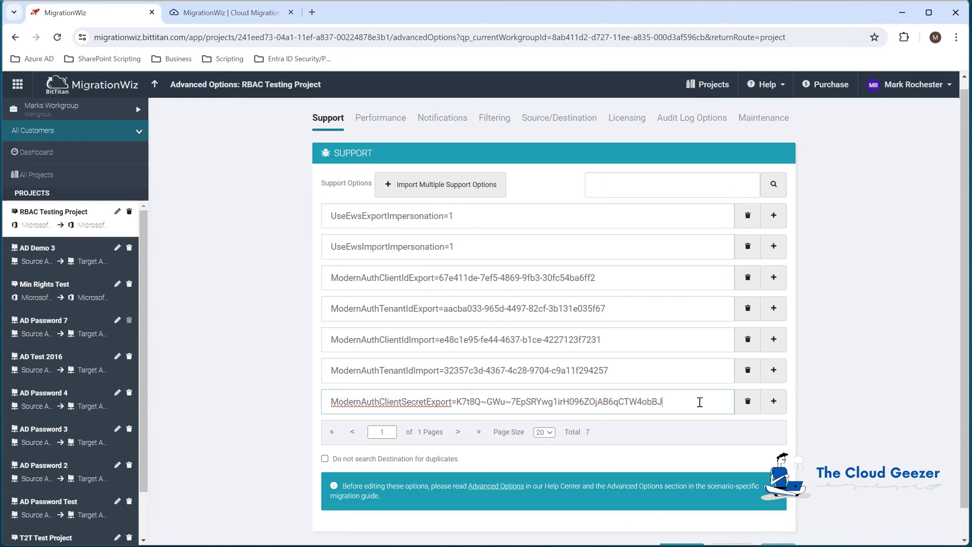
pyautogui.scroll(-1, 689, 404)
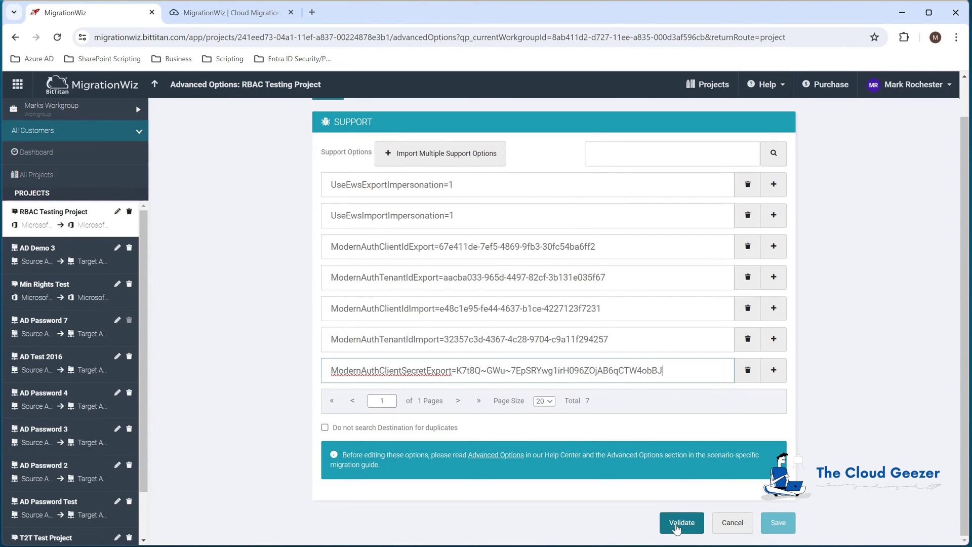
pyautogui.click(676, 528)
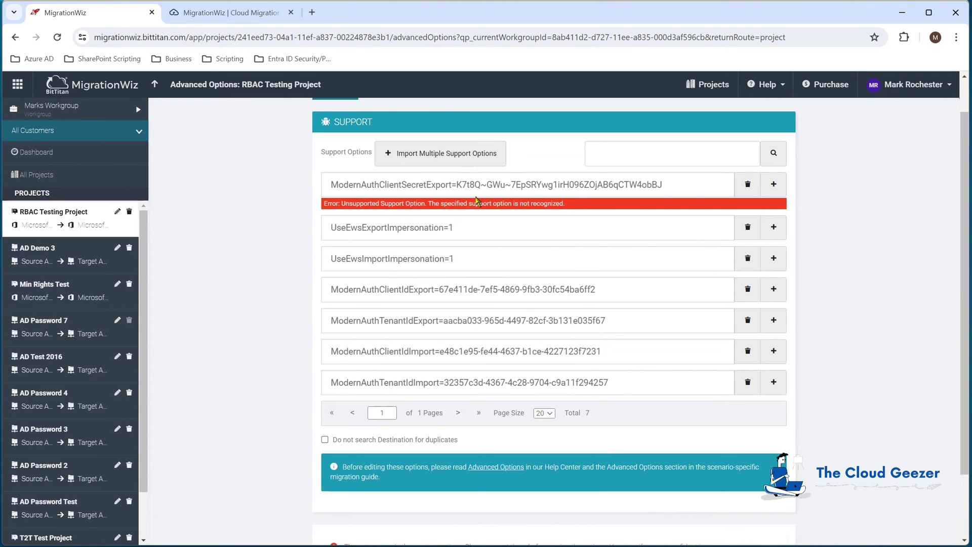
pyautogui.scroll(-2, 503, 353)
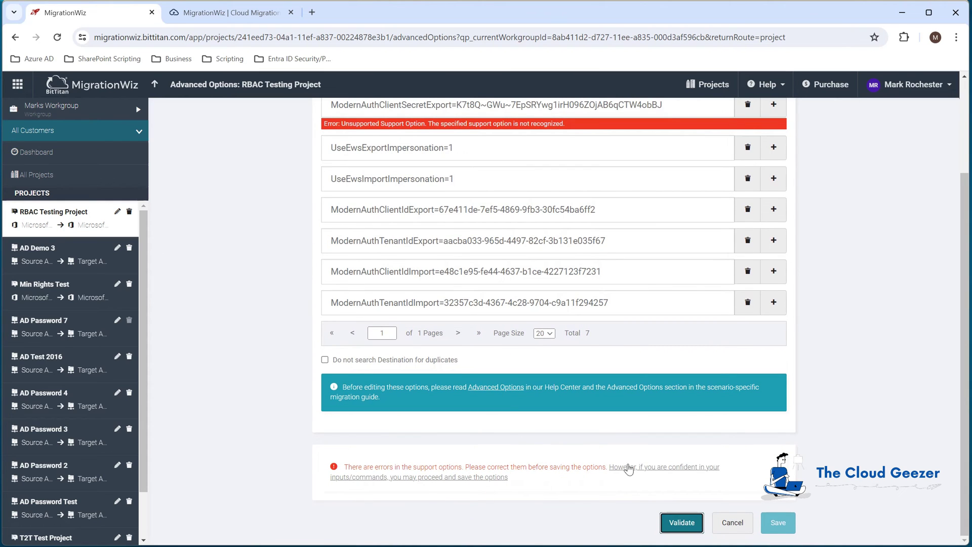
pyautogui.click(629, 468)
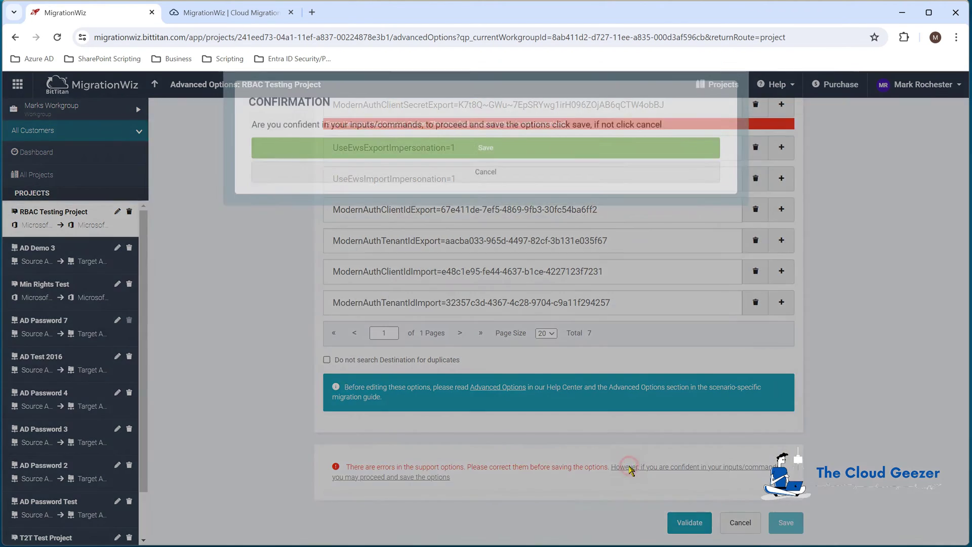
pyautogui.click(498, 172)
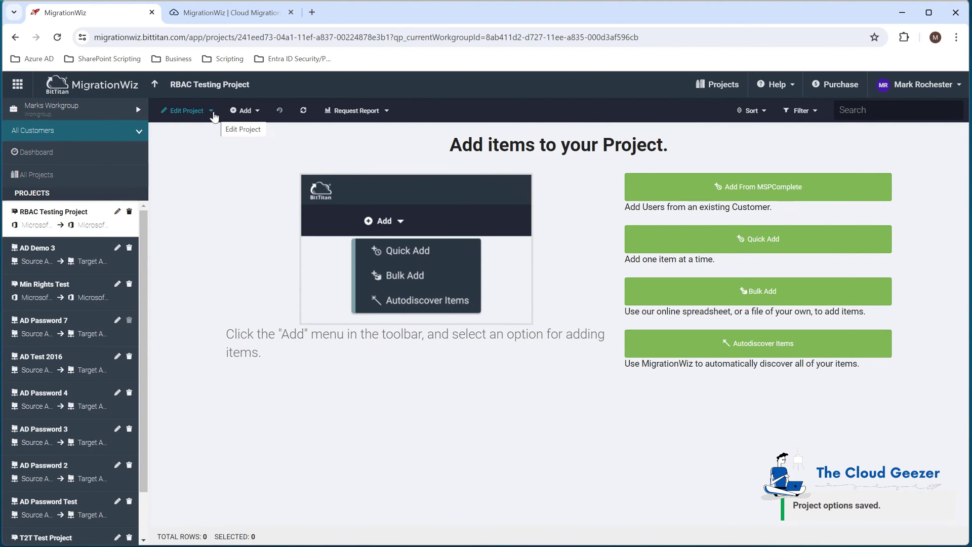
pyautogui.click(214, 117)
pyautogui.click(195, 181)
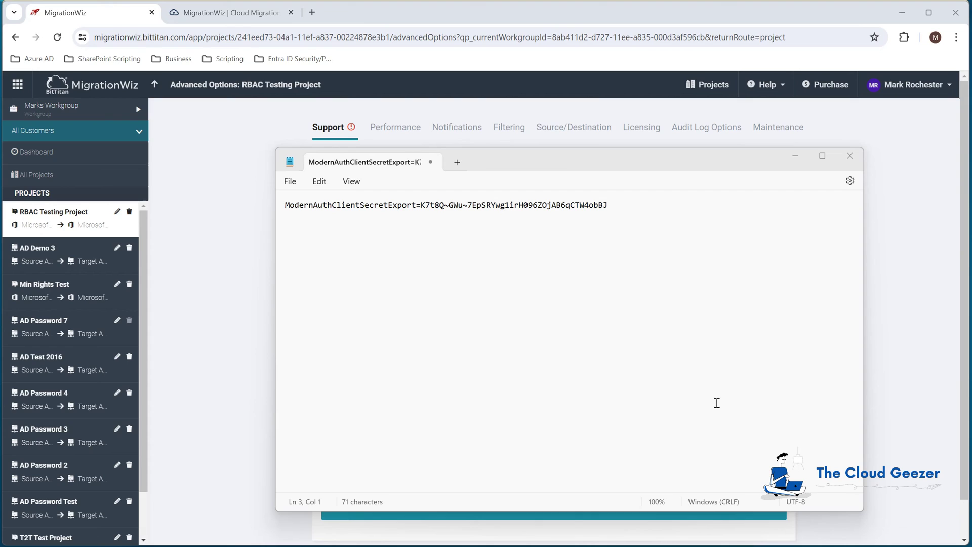
# Step: Paste the target client secret on a new Notepad line prefixed with ModernAuthClientSecretImport=
pyautogui.click(413, 229)
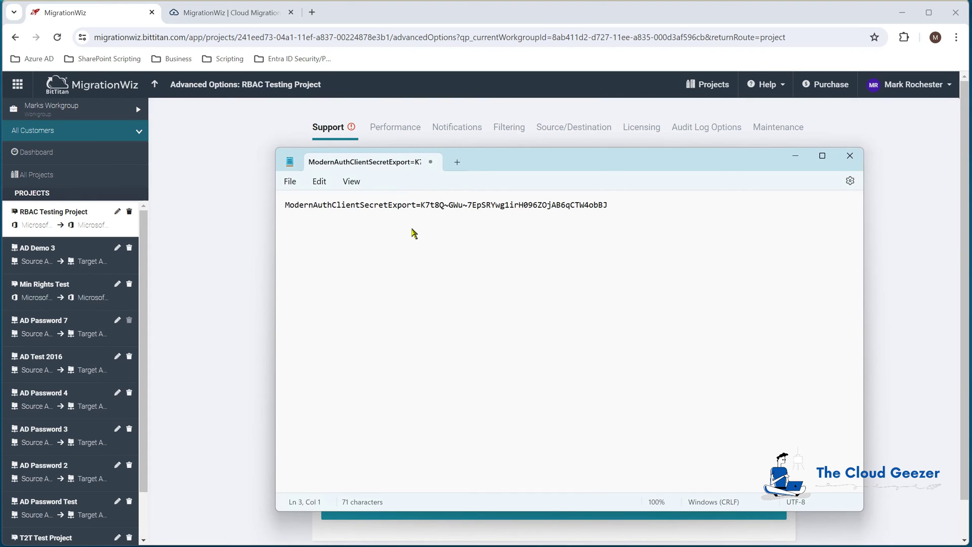
pyautogui.hotkey('ctrl', 'v')
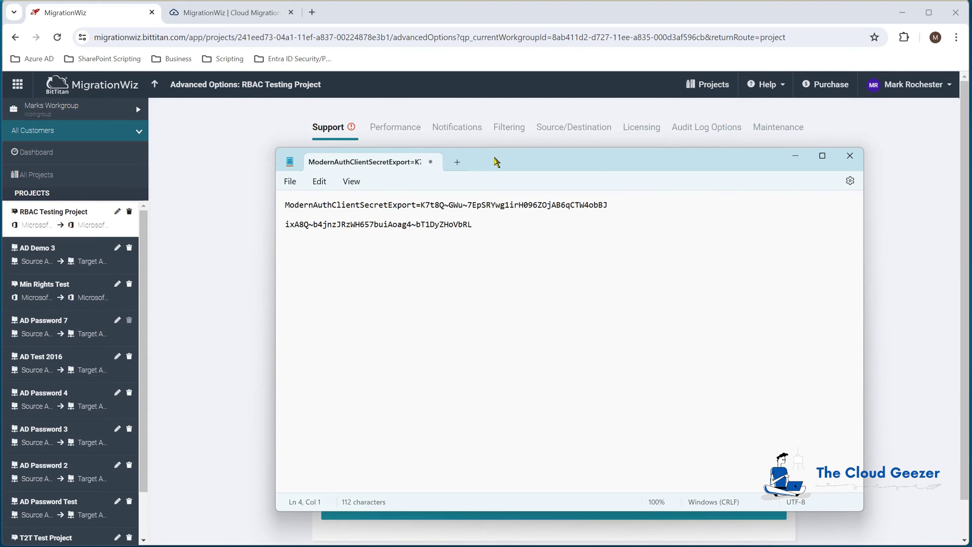
pyautogui.moveTo(496, 161); pyautogui.dragTo(611, 176)
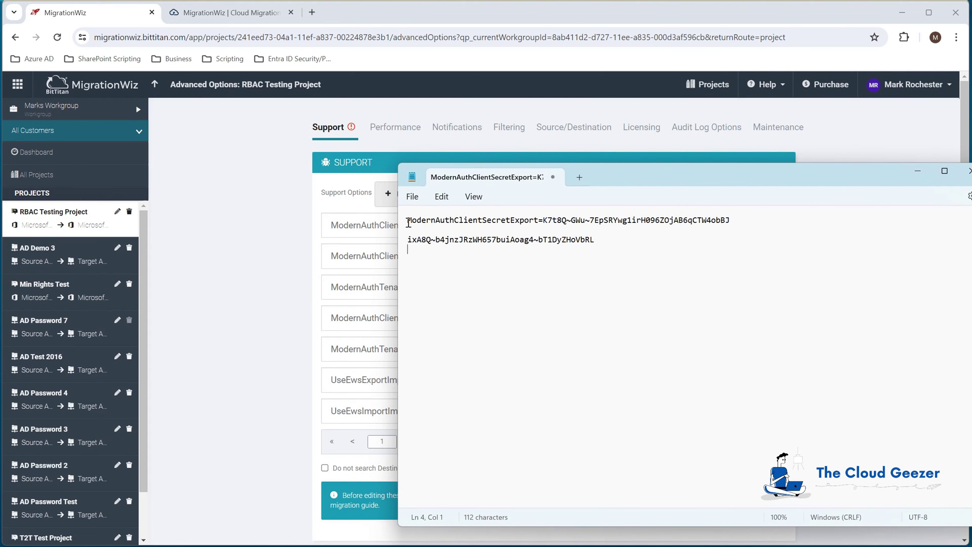
pyautogui.hotkey('alt', 'Tab')
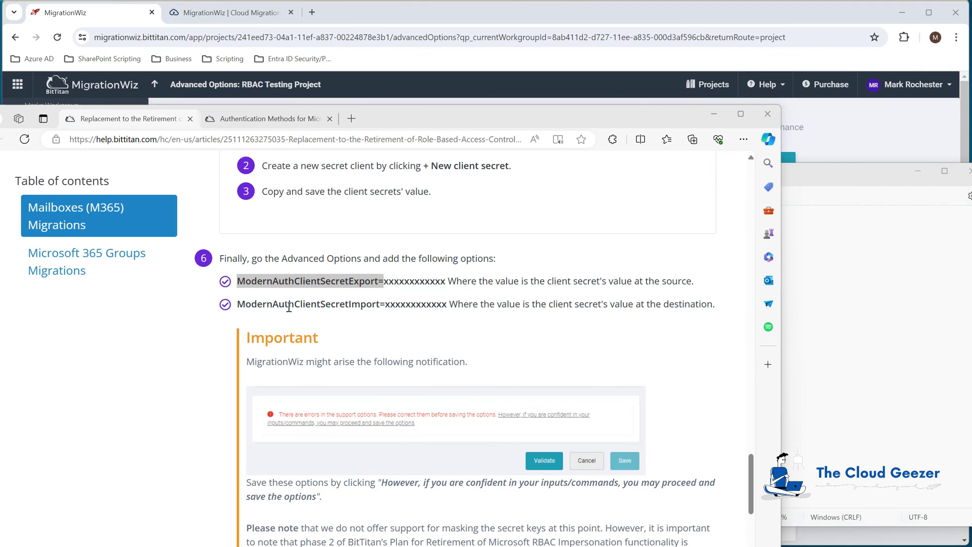
pyautogui.moveTo(237, 306); pyautogui.dragTo(385, 304)
pyautogui.hotkey('ctrl', 'c')
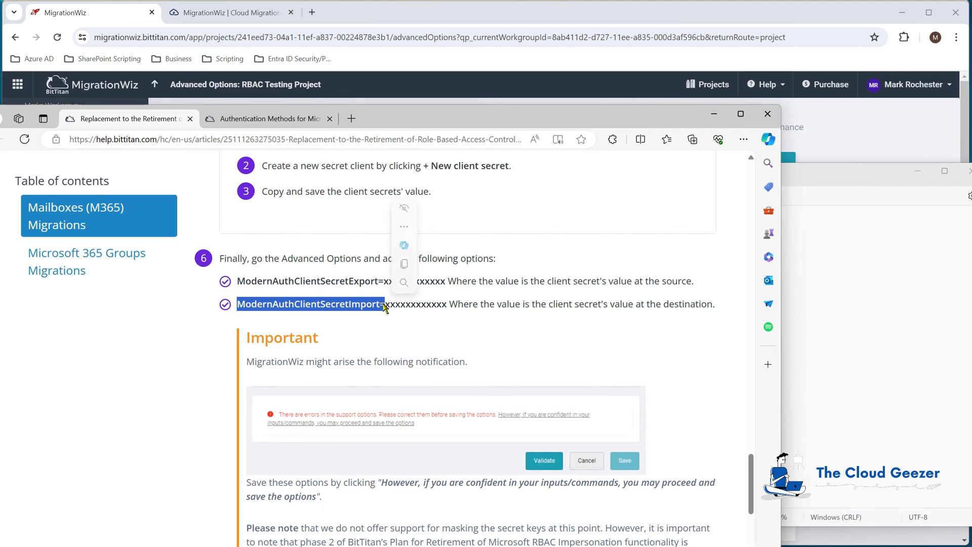
pyautogui.click(895, 314)
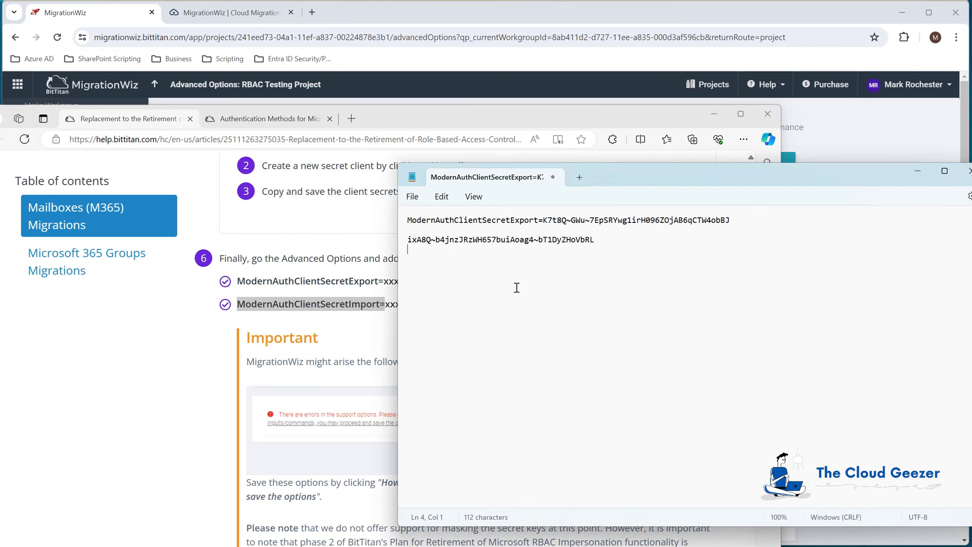
pyautogui.click(408, 241)
pyautogui.hotkey('ctrl', 'v')
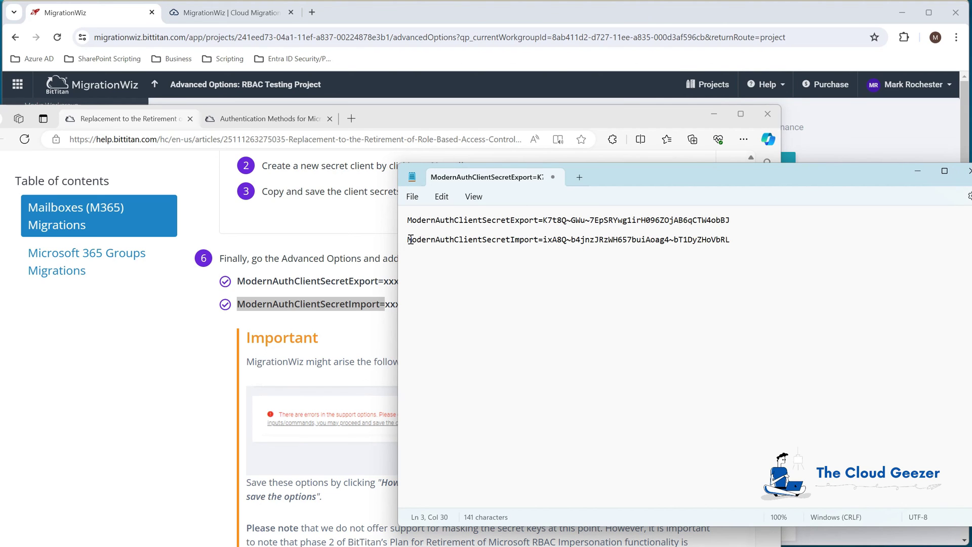
pyautogui.tripleClick(400, 242)
pyautogui.hotkey('ctrl', 'c')
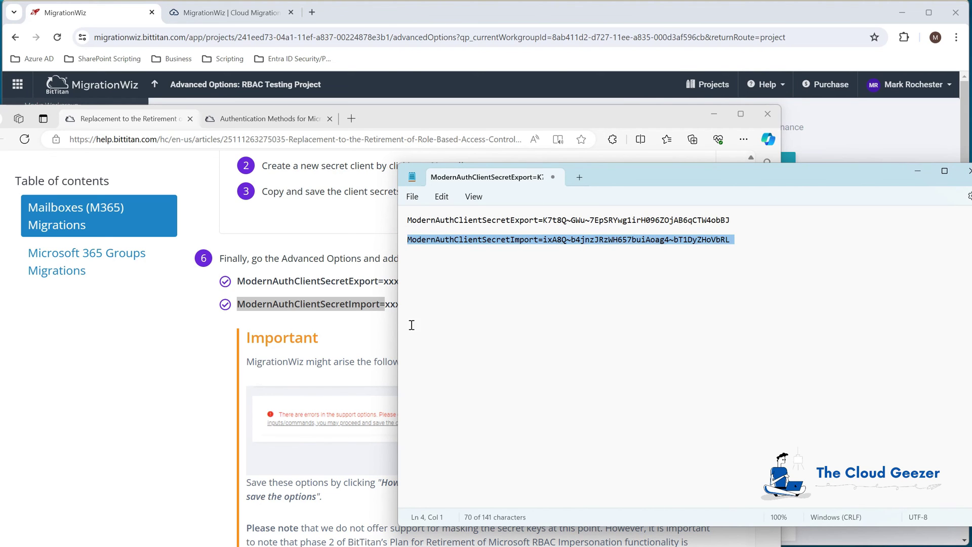
# Step: Add the ModernAuthClientSecretImport line as a support option, save past the warning, and verify it
pyautogui.click(867, 142)
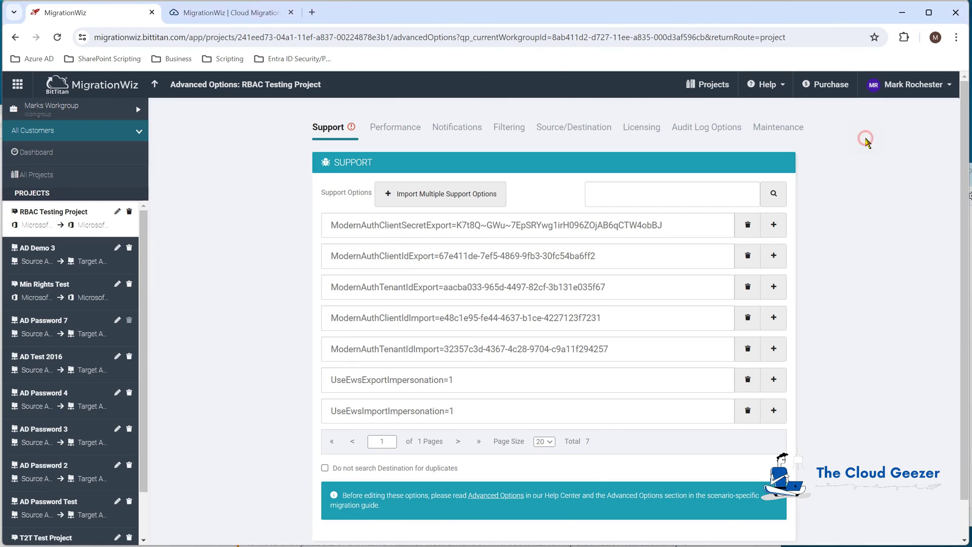
pyautogui.click(774, 411)
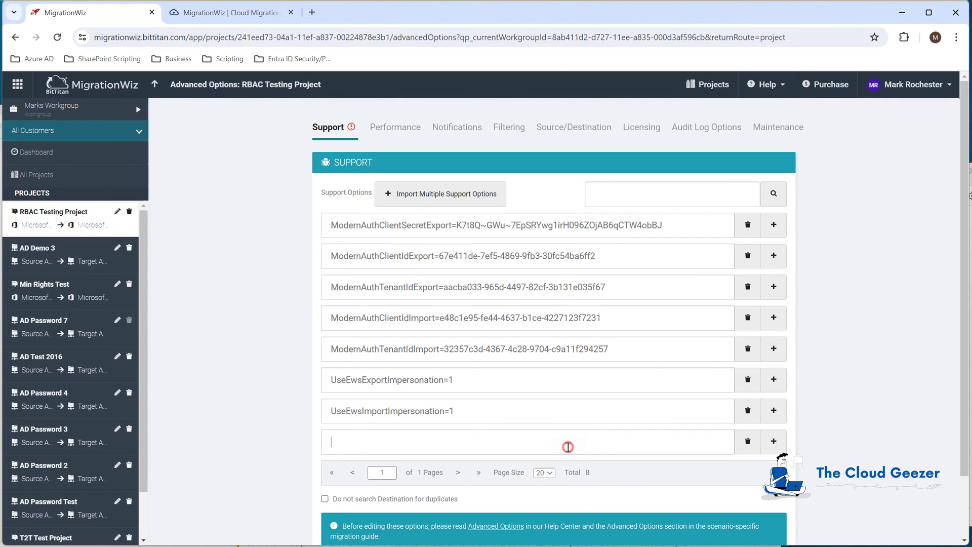
pyautogui.click(567, 445)
pyautogui.hotkey('ctrl', 'v')
pyautogui.scroll(-2, 511, 422)
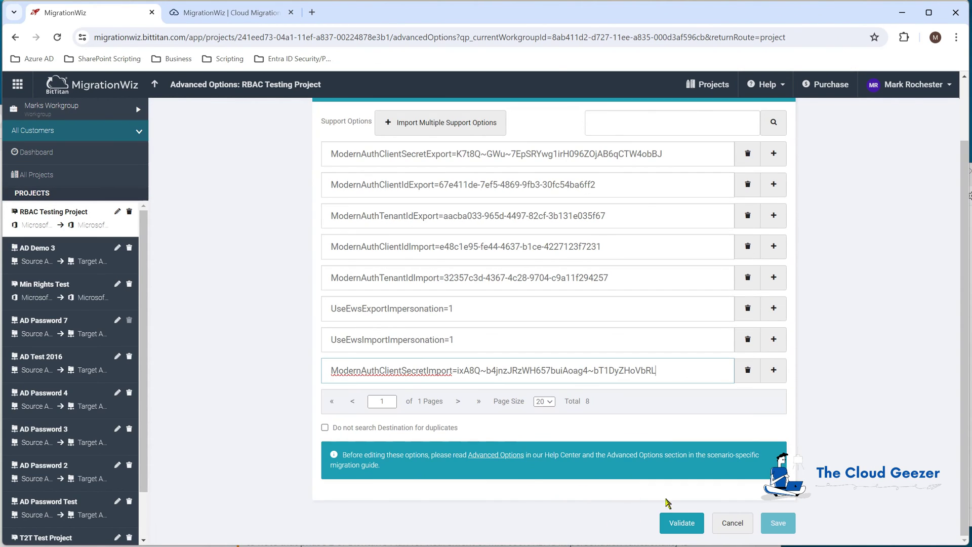
pyautogui.click(682, 522)
pyautogui.scroll(-2, 474, 396)
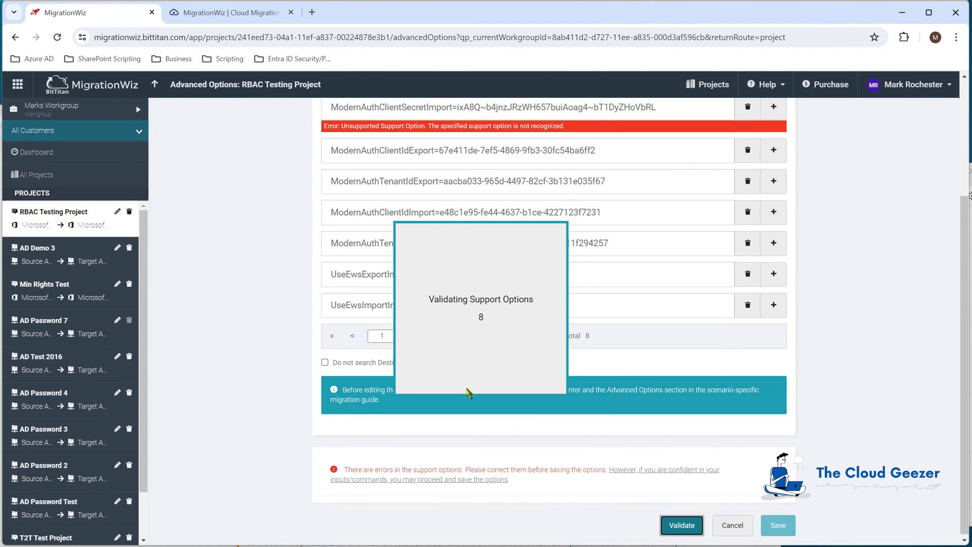
pyautogui.click(663, 469)
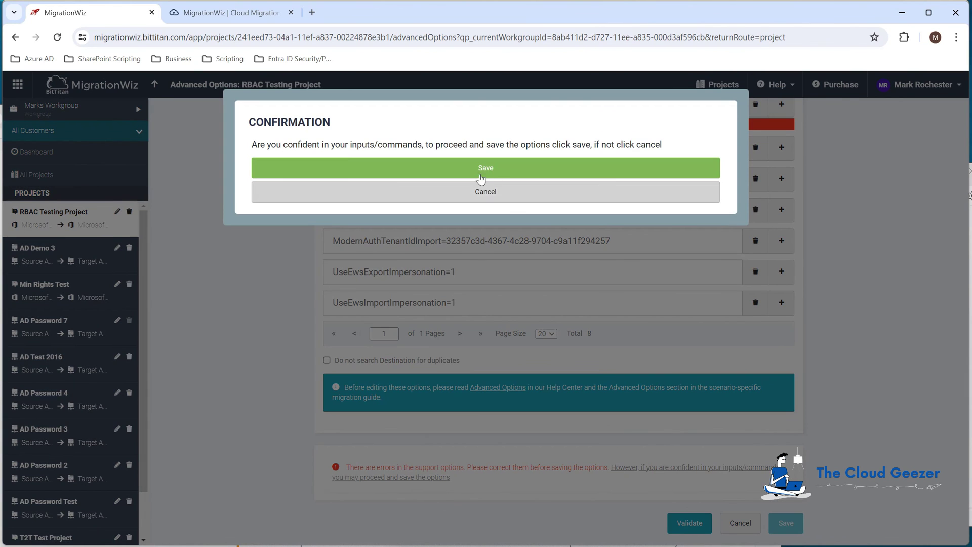
pyautogui.click(453, 167)
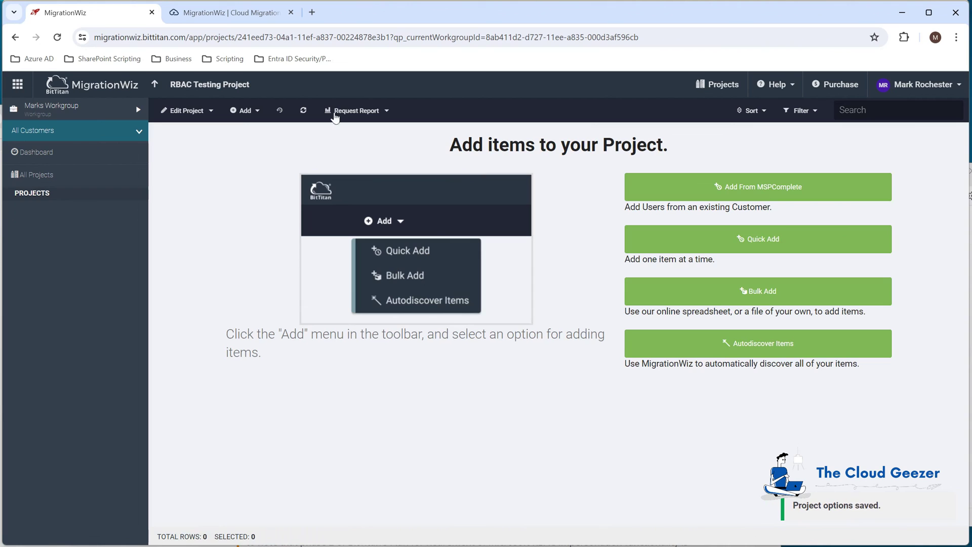
pyautogui.click(188, 110)
pyautogui.click(205, 181)
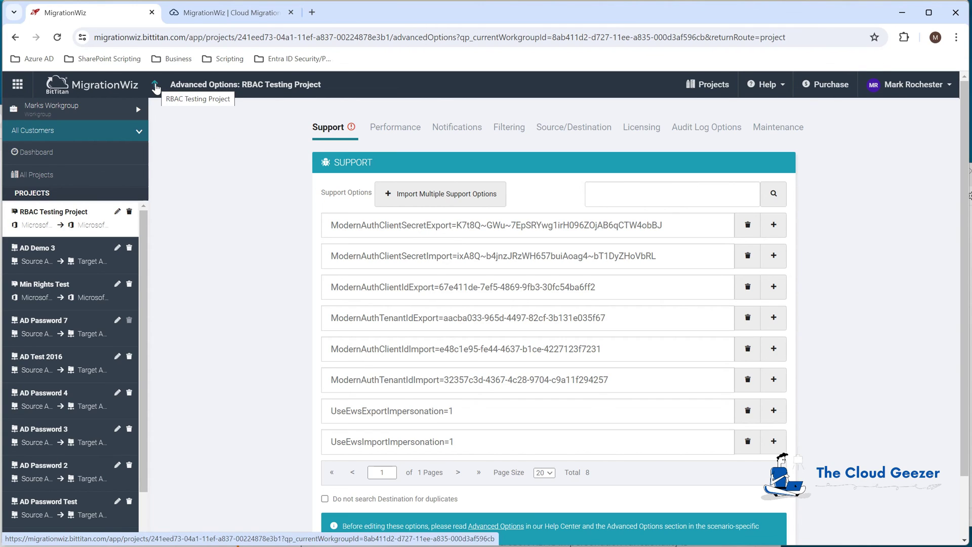
pyautogui.click(155, 87)
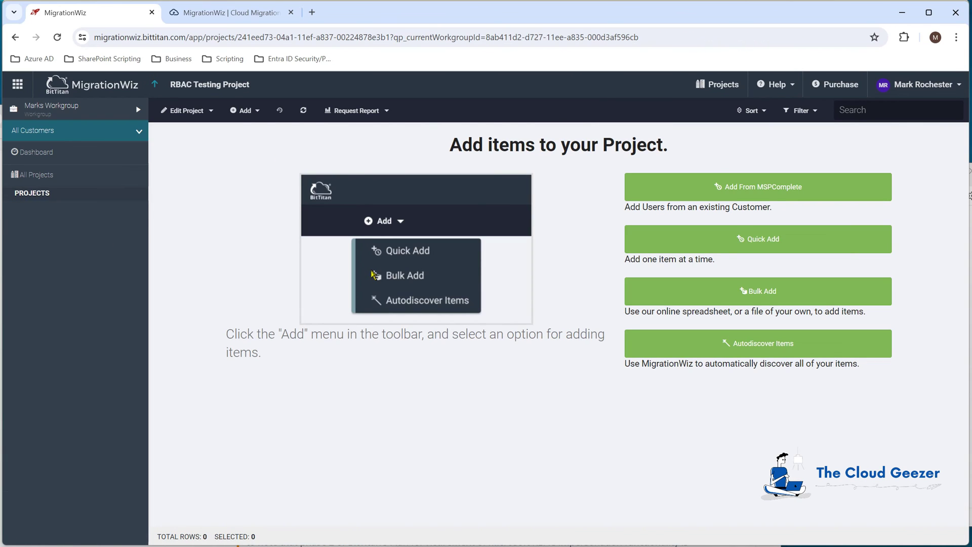